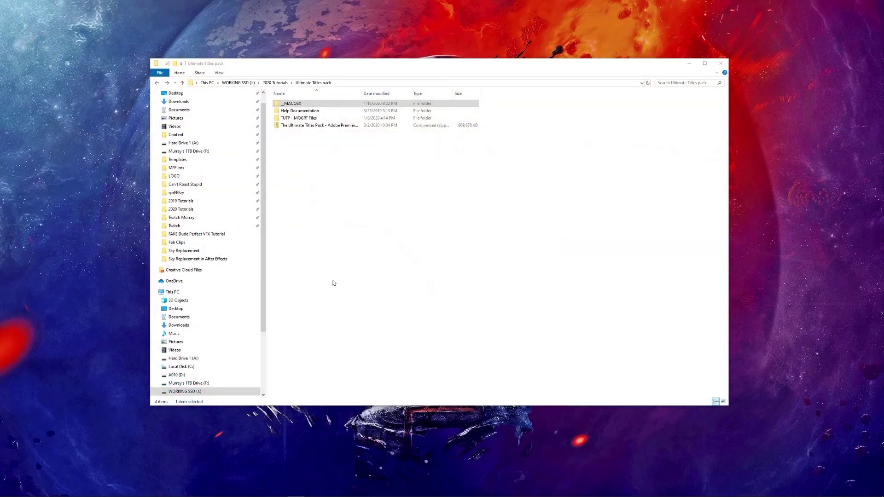
Step: Select the Ultimate Titles zip pack and dismiss its context menu without extracting
click(299, 127)
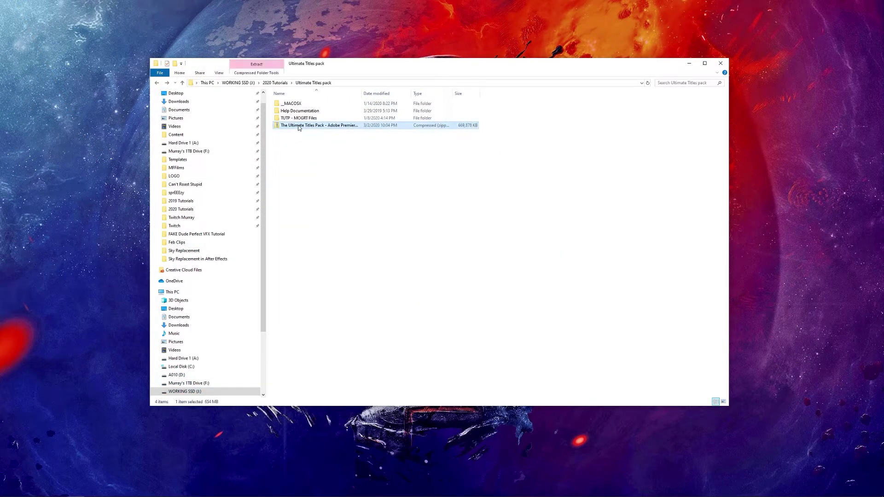
right_click(310, 125)
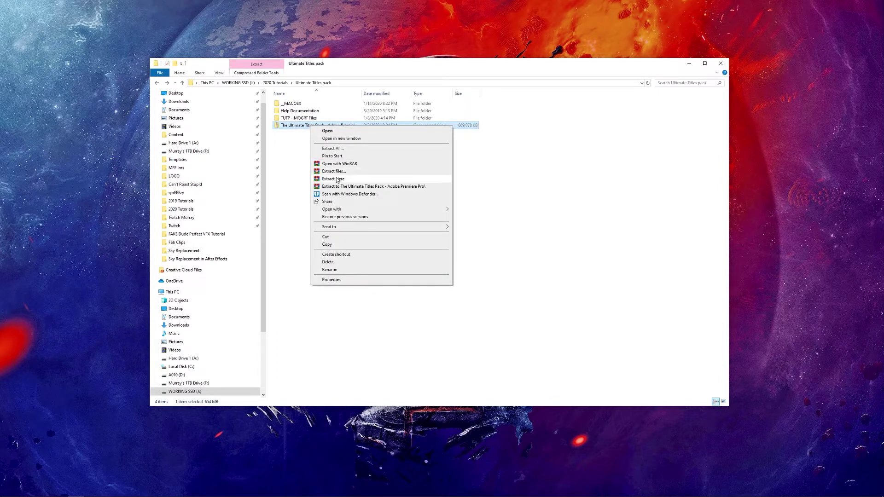
click(301, 176)
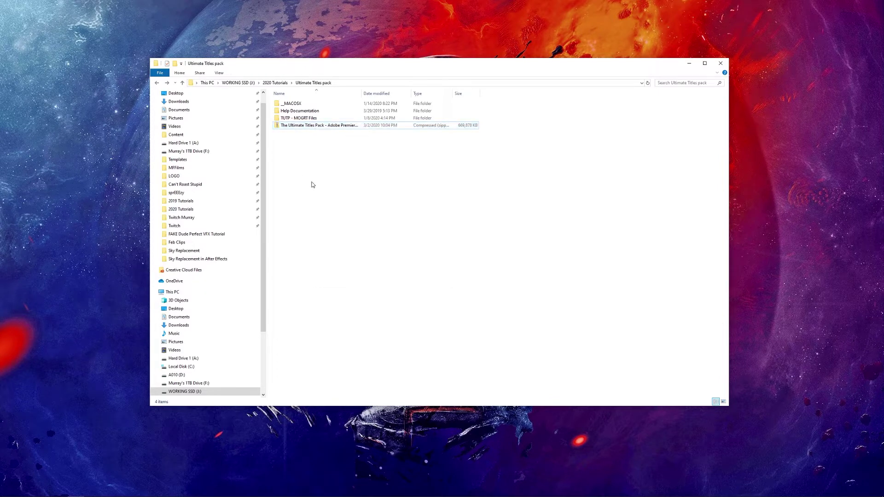
Step: Select the extracted pack folders and open the Help Documentation folder
click(322, 117)
shift+click(312, 105)
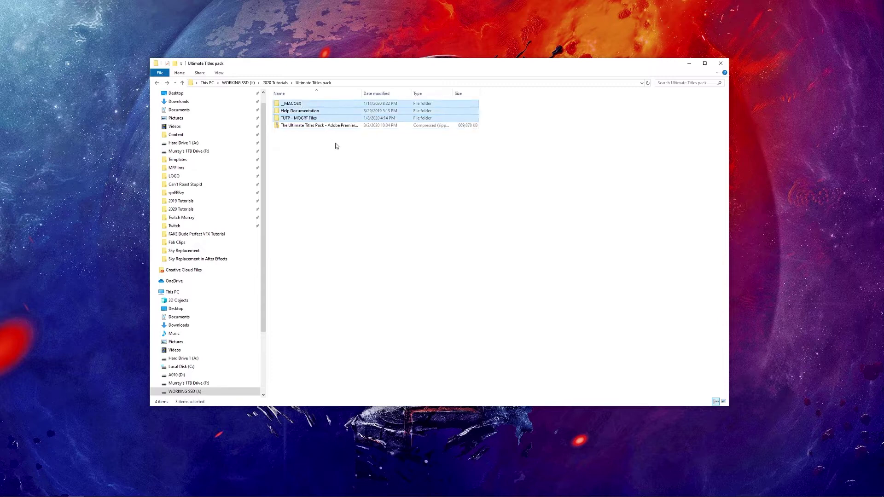
click(295, 104)
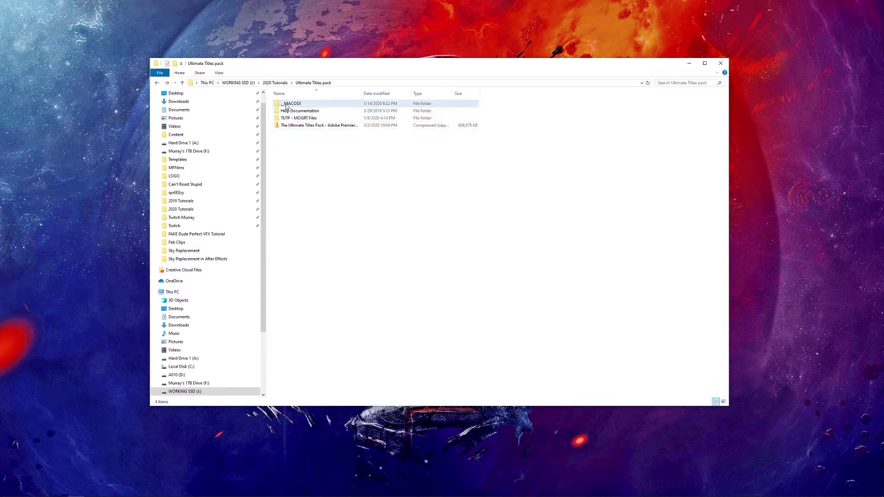
click(308, 118)
shift+click(308, 111)
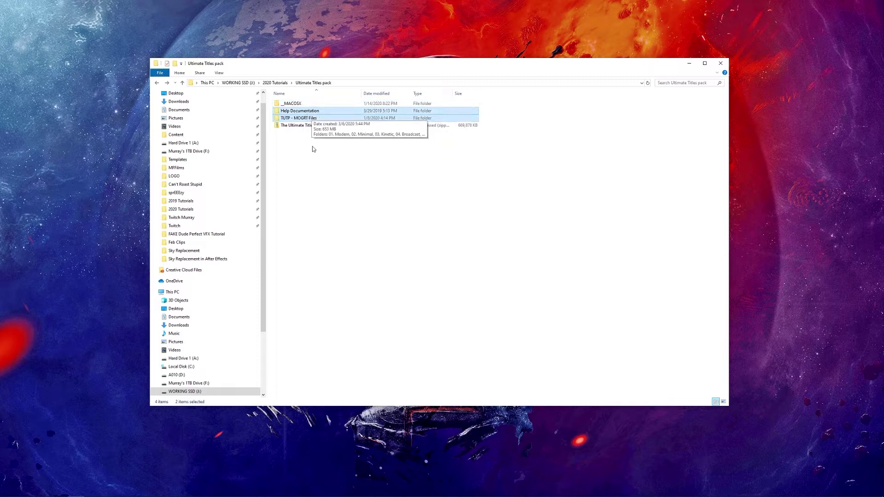
double_click(298, 111)
Step: Open Readme.pdf in Edge, scroll through it and highlight the included title categories list
double_click(295, 104)
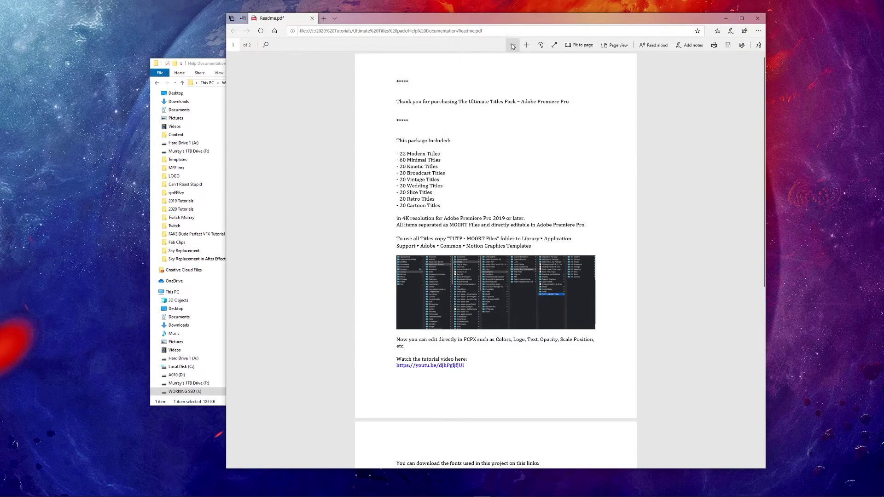
drag(523, 15, 464, 13)
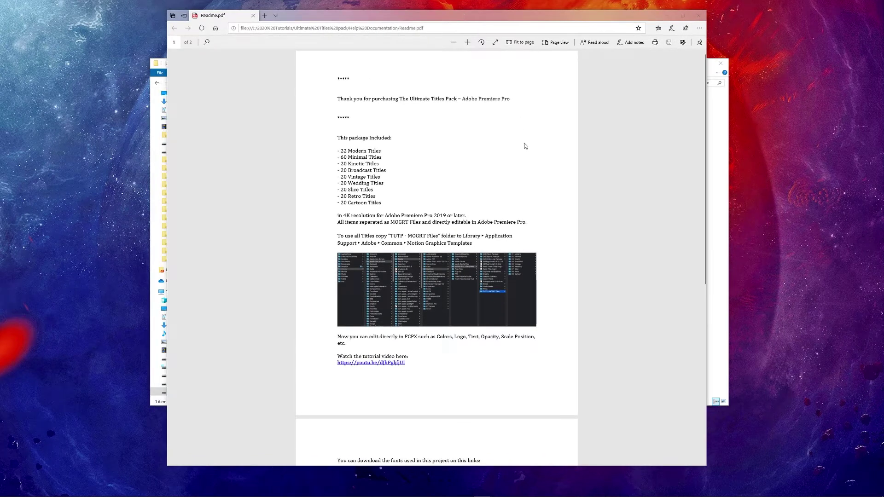
ctrl+scroll(535, 197, up, 5)
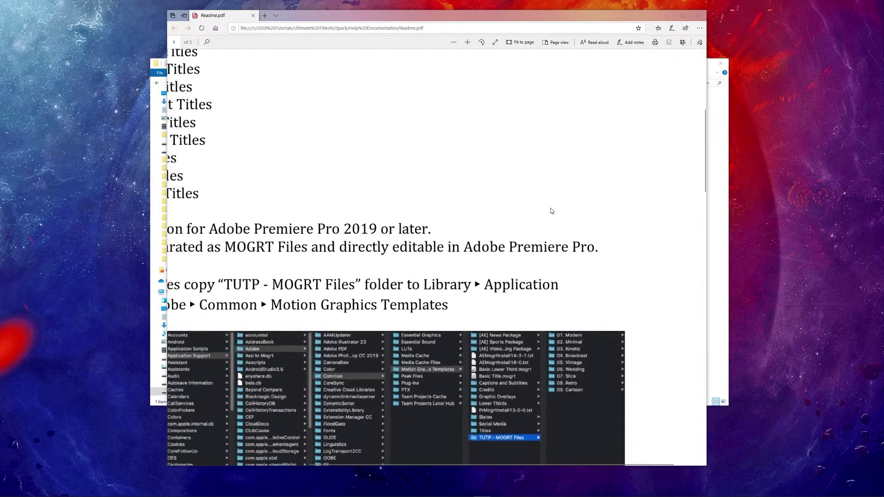
ctrl+scroll(552, 210, down, 5)
scroll(592, 220, up, 4)
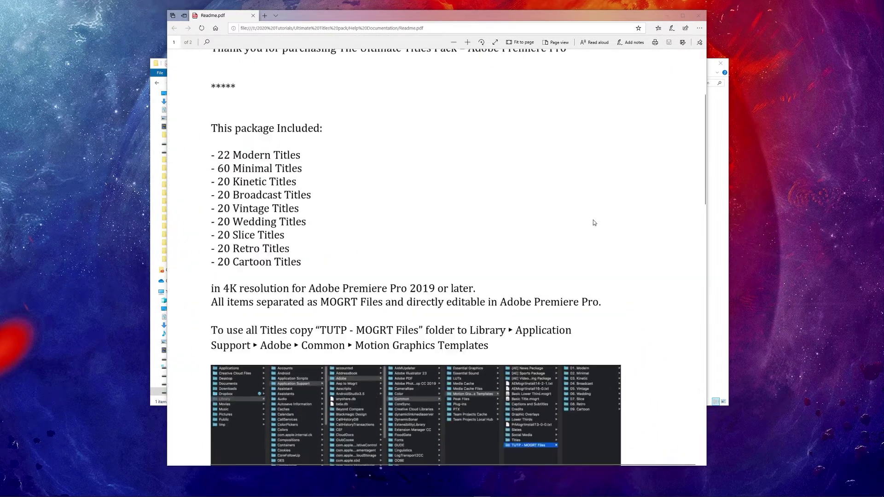
scroll(594, 222, down, 3)
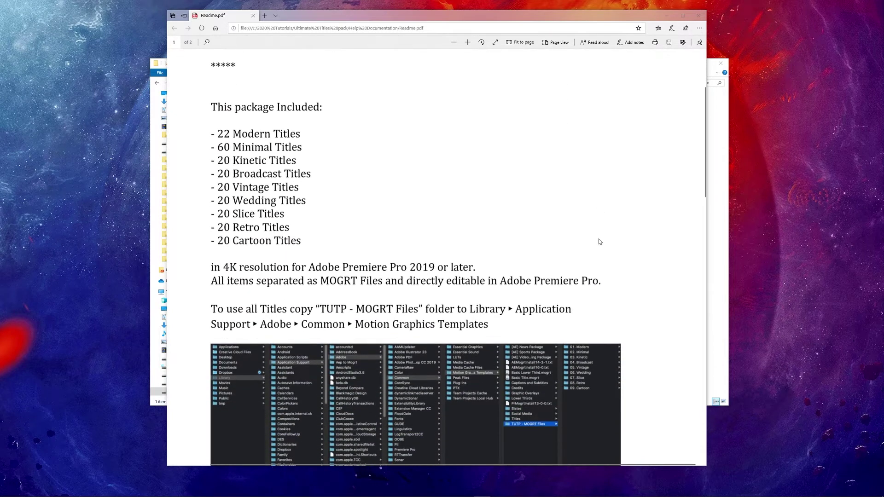
drag(213, 125, 343, 244)
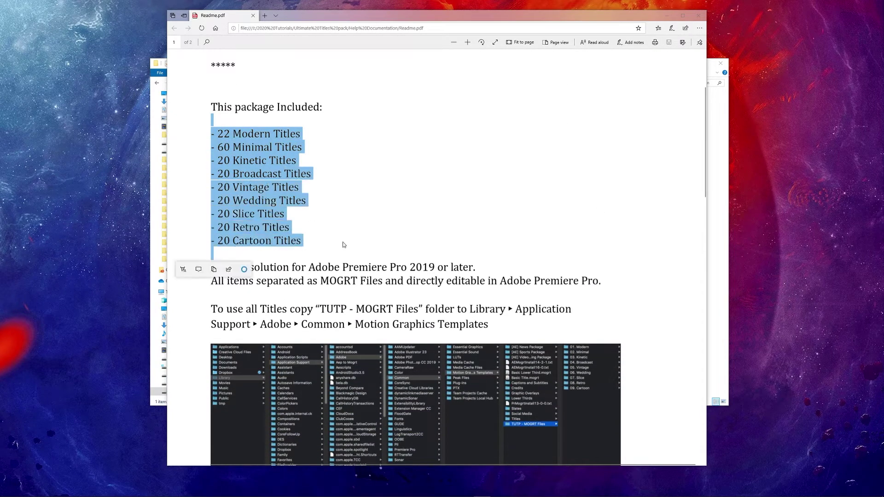
click(661, 275)
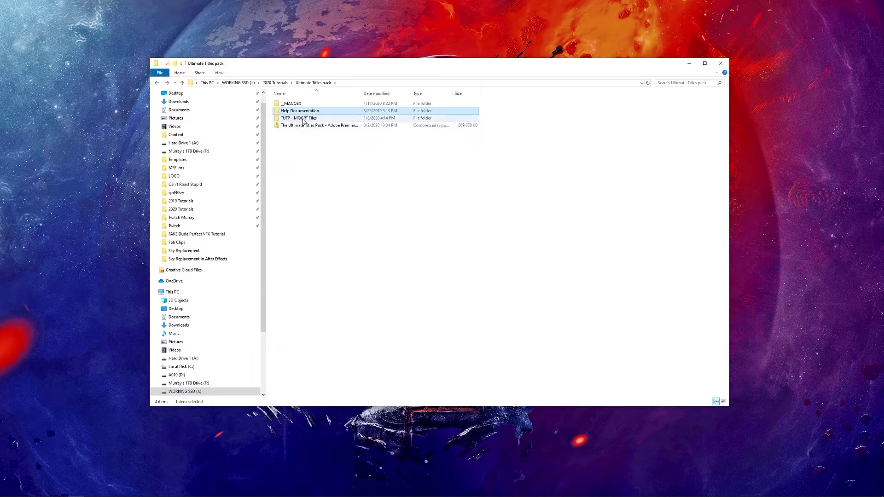
Step: Open TUTP - MOGRT Files and marquee-select its nine folders, 01. Modern to 09. Cartoon, then deselect
double_click(299, 110)
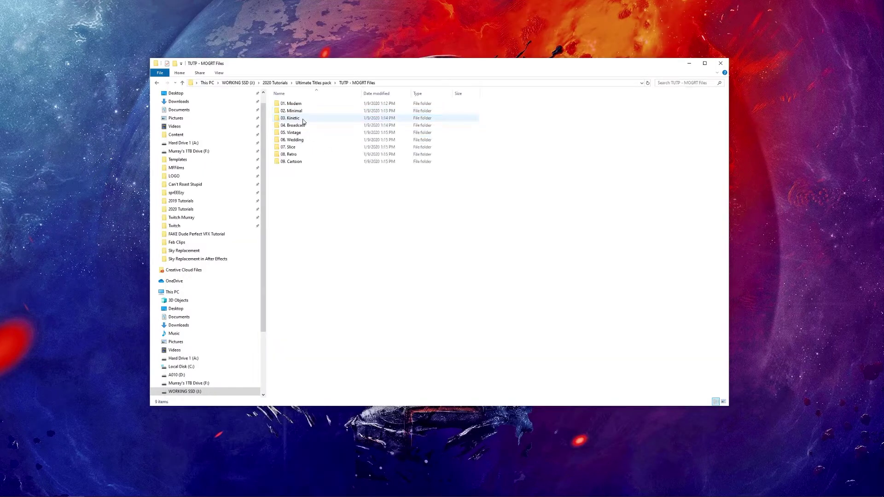
drag(303, 195, 302, 101)
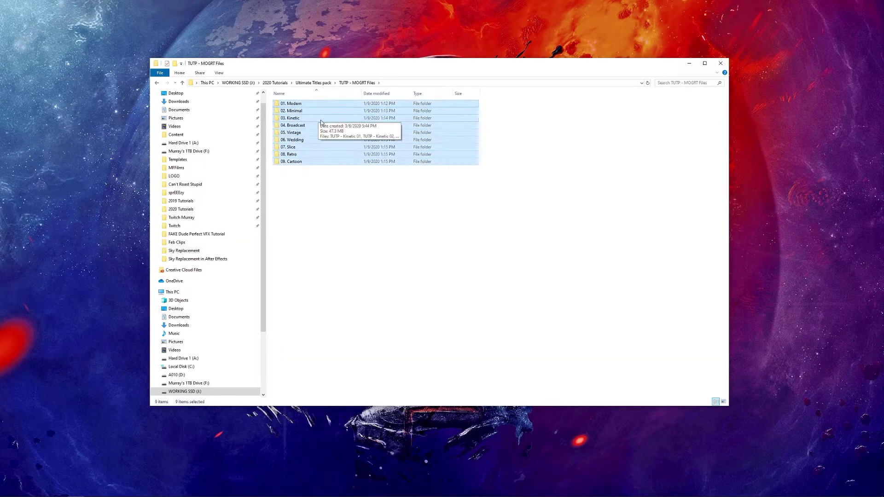
click(313, 195)
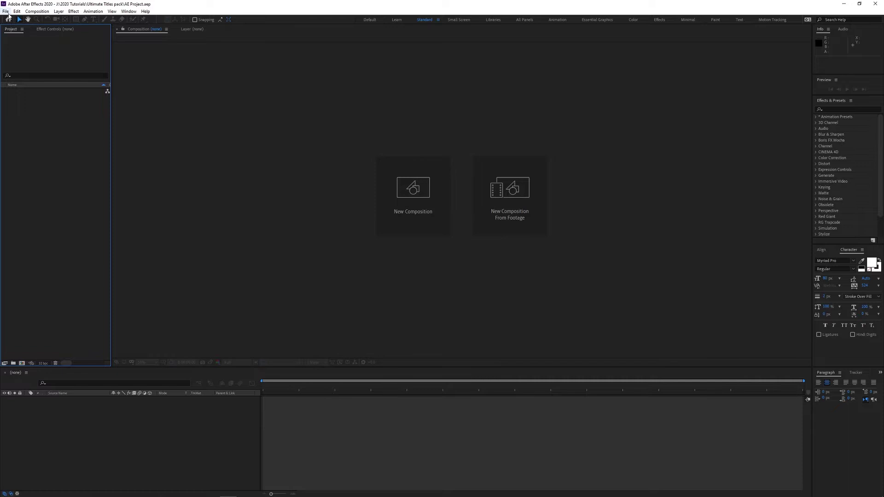
Step: Open the TUTP - Cartoon 09 template and extract it into the 09. Cartoon folder
click(6, 11)
click(22, 27)
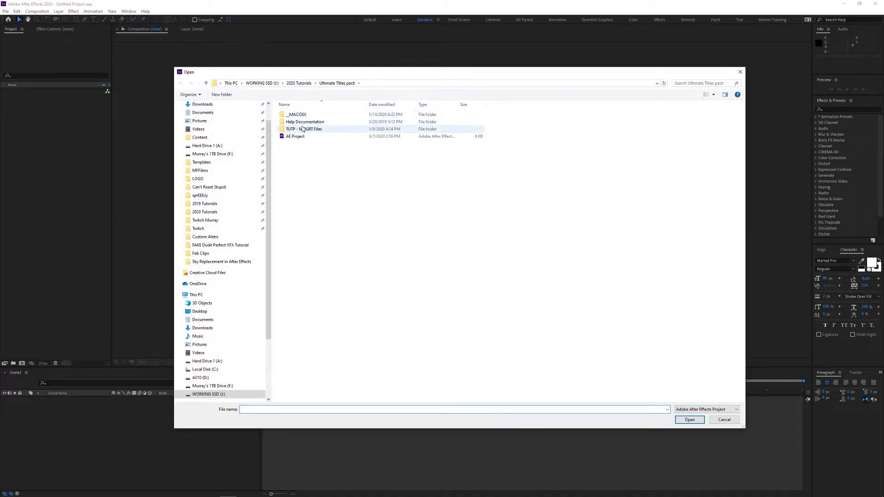
double_click(303, 128)
double_click(299, 173)
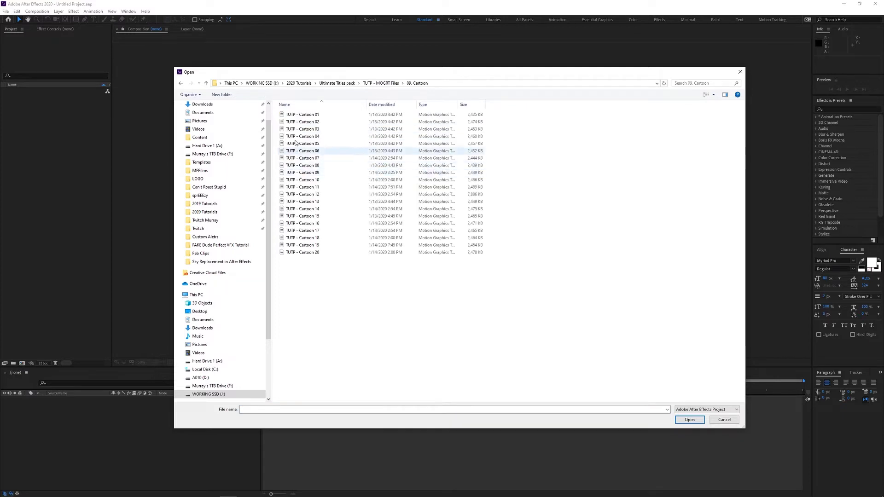
double_click(302, 172)
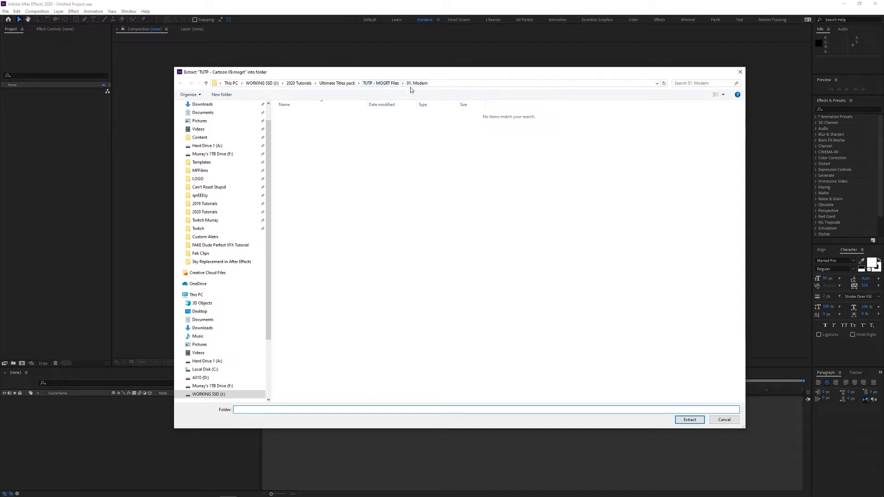
click(386, 82)
double_click(302, 172)
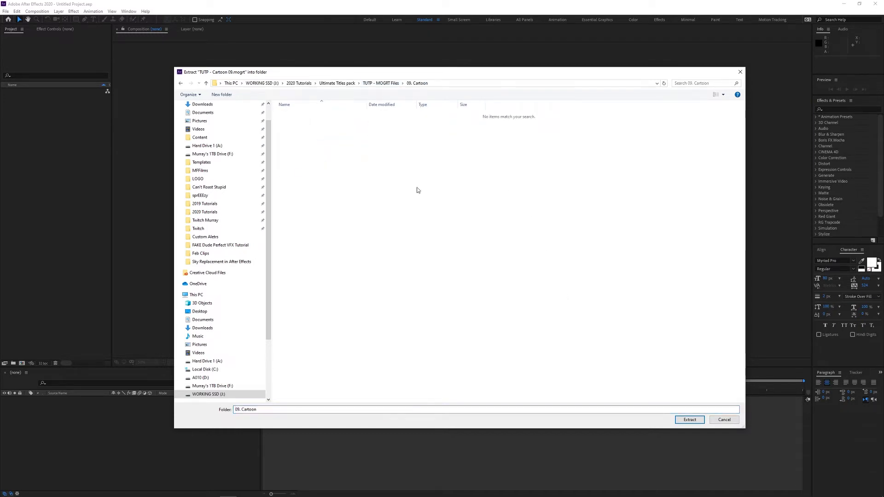
click(689, 420)
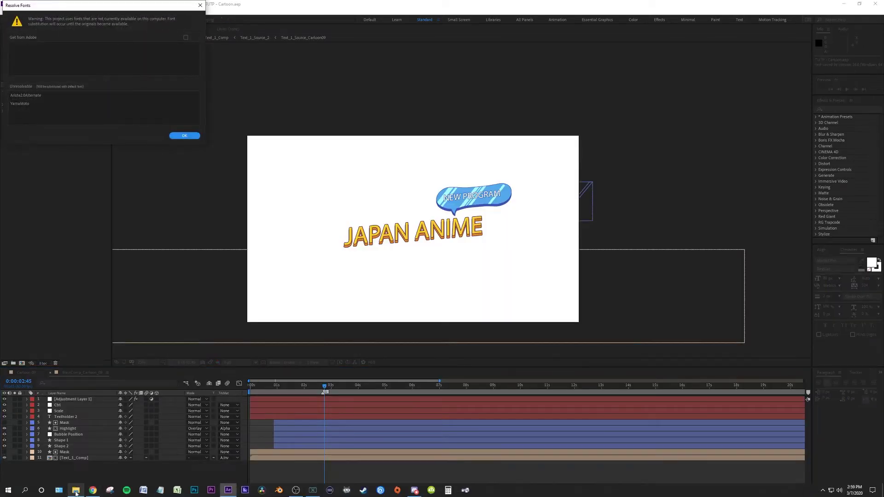
Step: Dismiss the missing-fonts warning and check the extracted TUTP - Cartoon 09 folder in Explorer
click(184, 136)
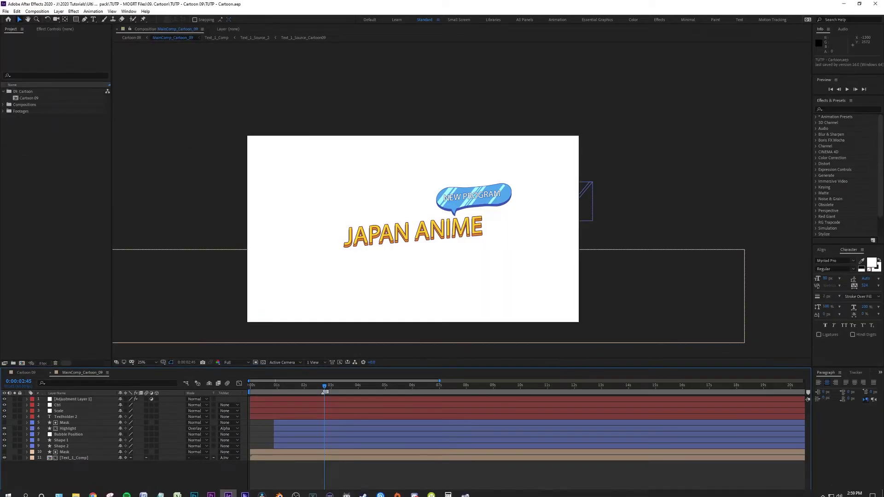
click(76, 490)
click(321, 115)
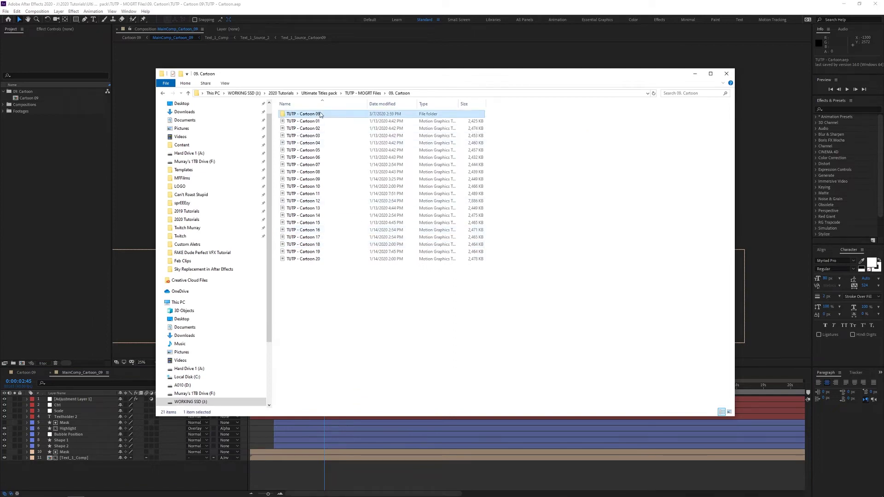
double_click(310, 115)
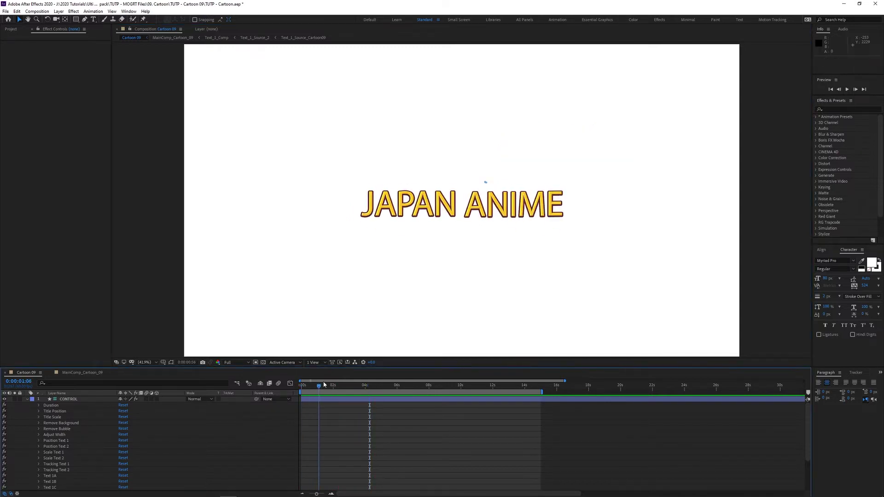
Step: Stop at 0:00:02:33, collapse the CONTROL layer and show its effect settings
click(343, 382)
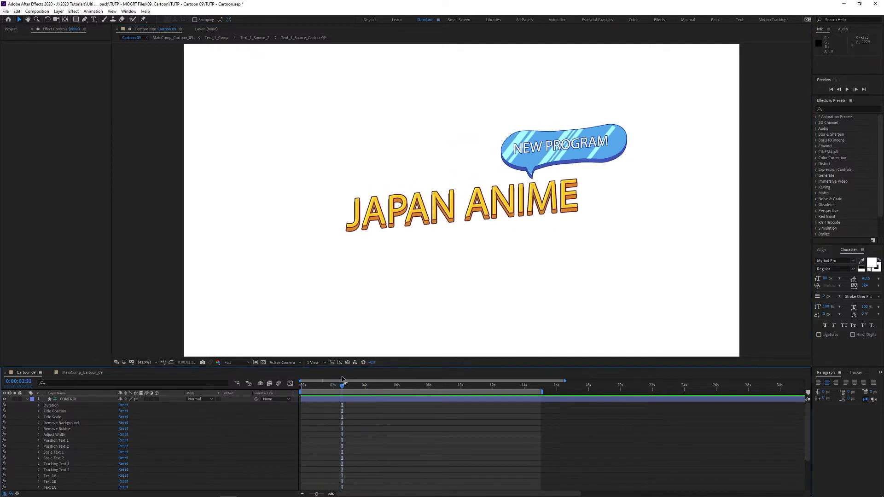
click(28, 399)
click(66, 400)
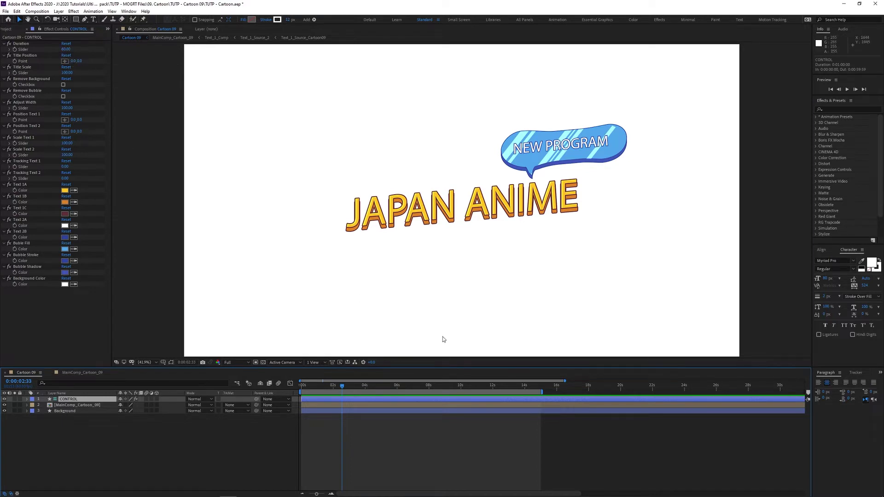
Step: Set the title duration to 8, extend the work area to about 9.5 seconds, and preview
drag(565, 382, 803, 382)
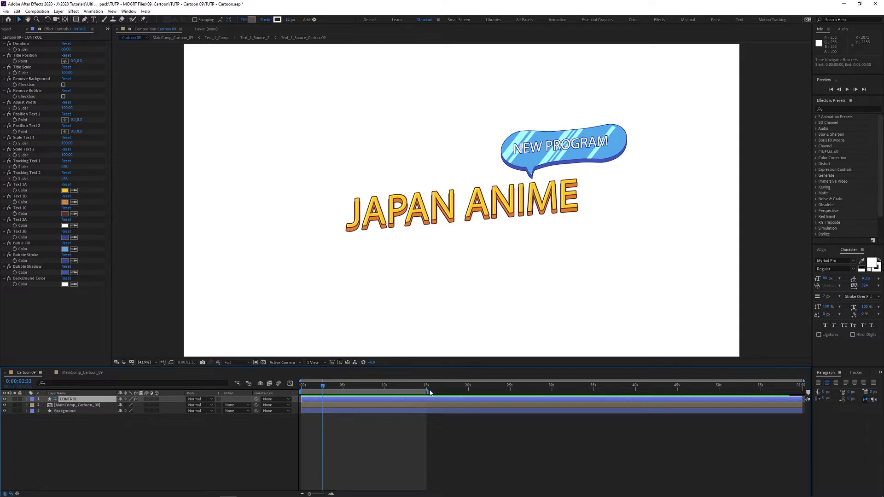
drag(429, 391, 344, 409)
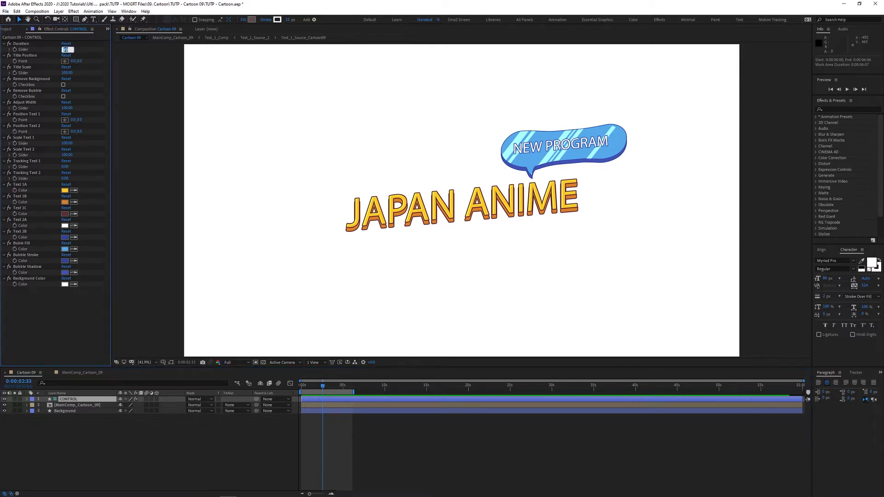
click(252, 264)
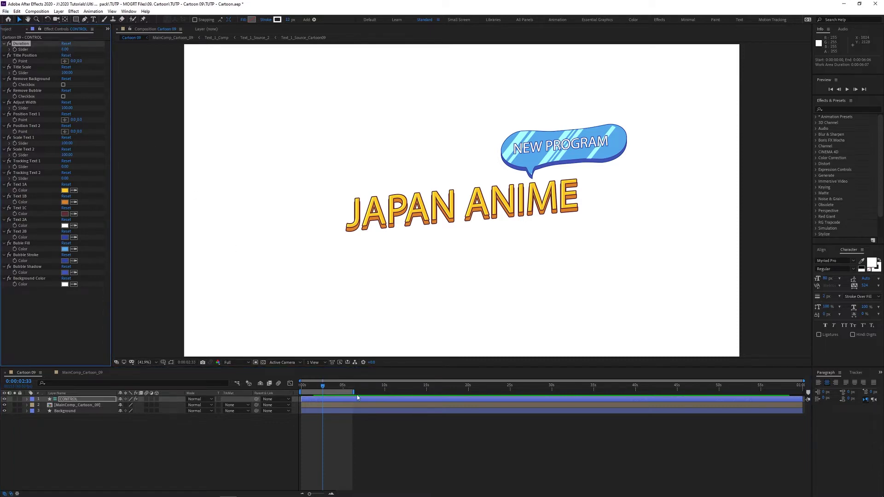
drag(354, 392, 380, 399)
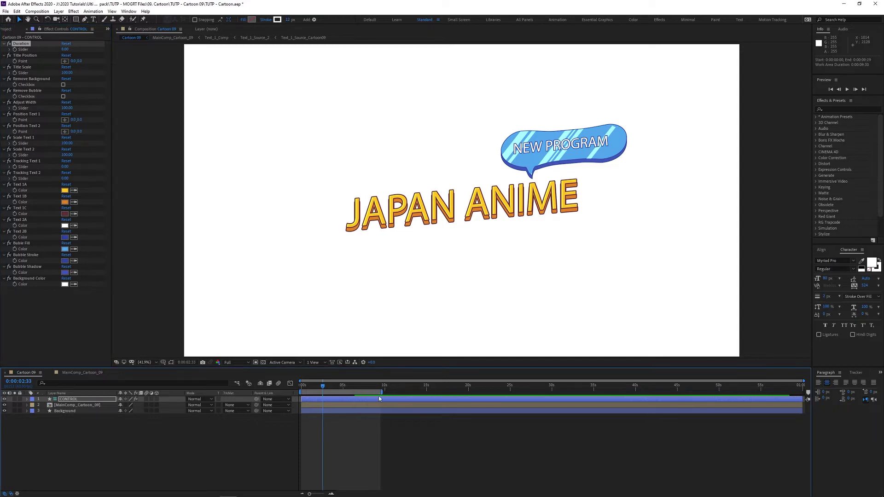
key(space)
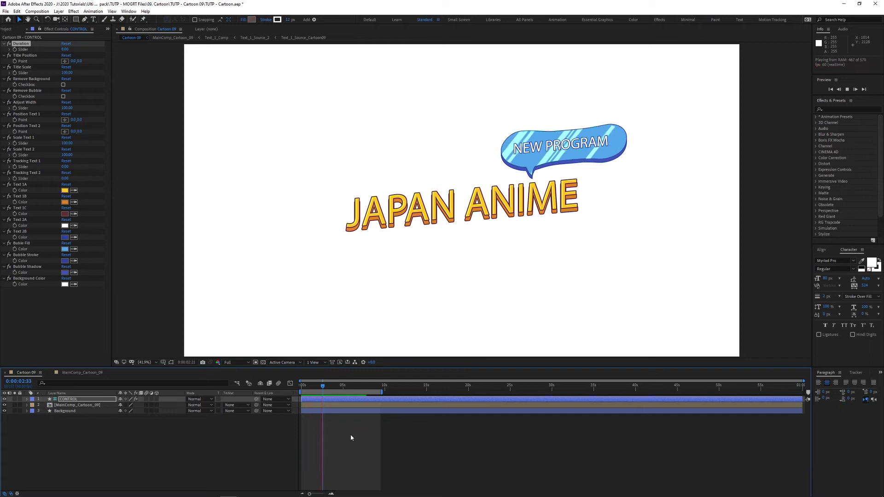
key(space)
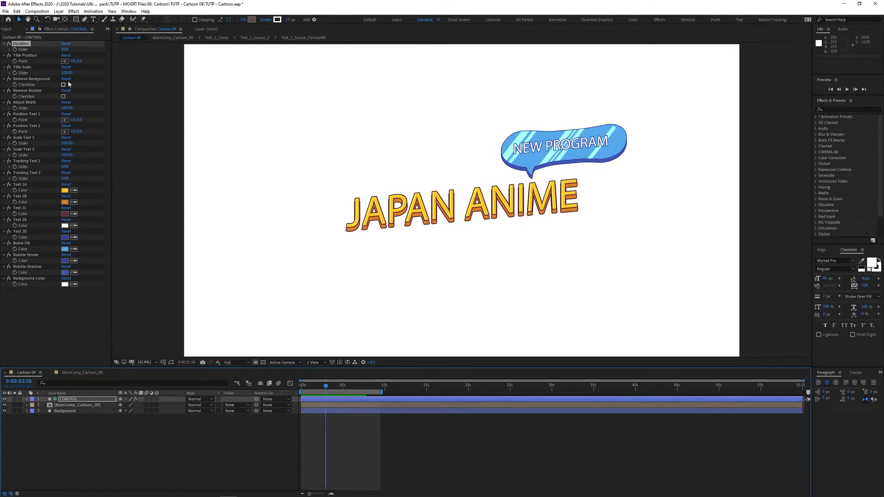
drag(73, 61, 85, 75)
key(ctrl+z)
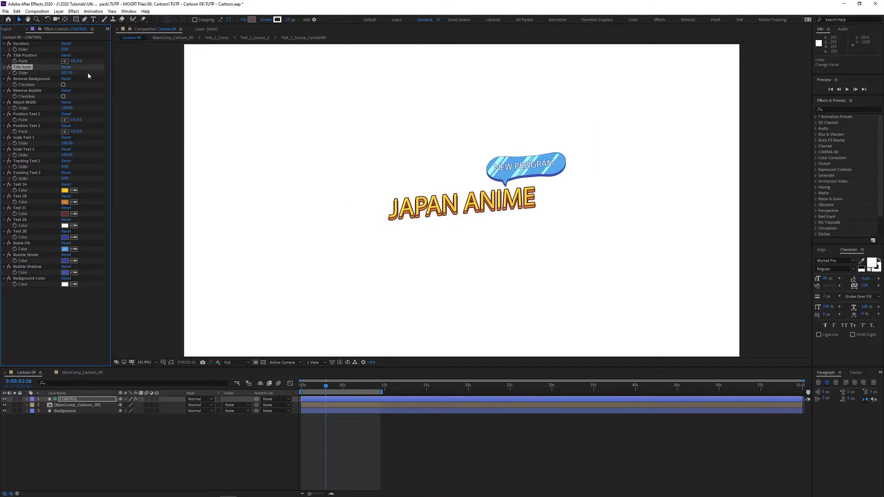
key(ctrl+z)
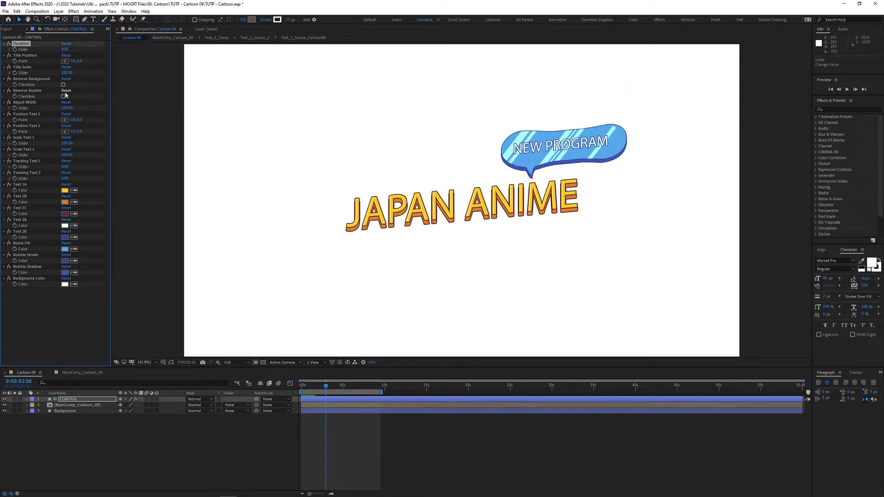
click(63, 86)
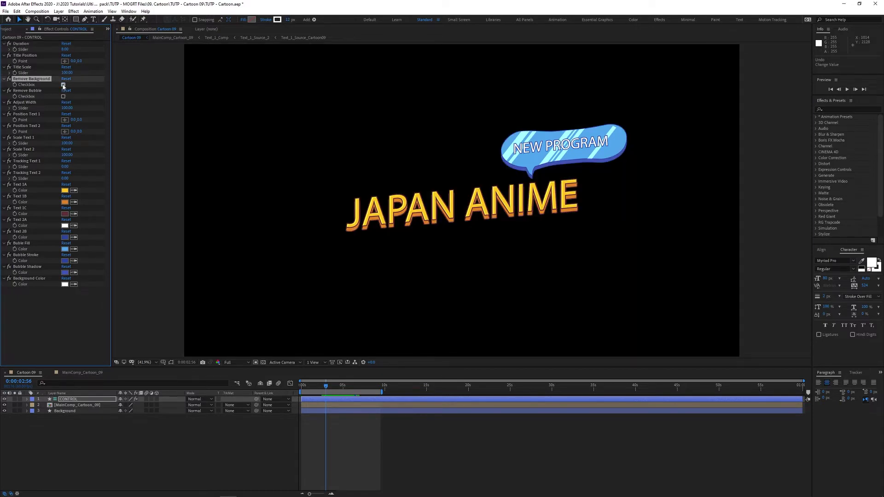
click(63, 85)
click(63, 96)
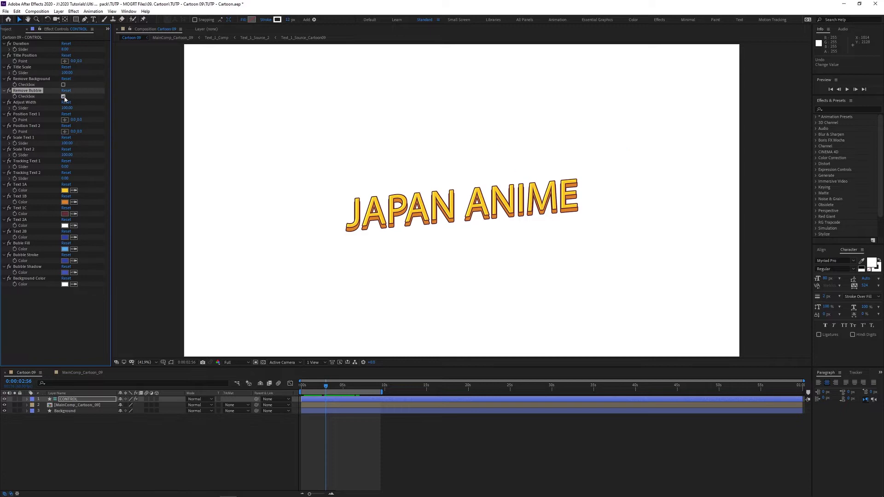
click(64, 96)
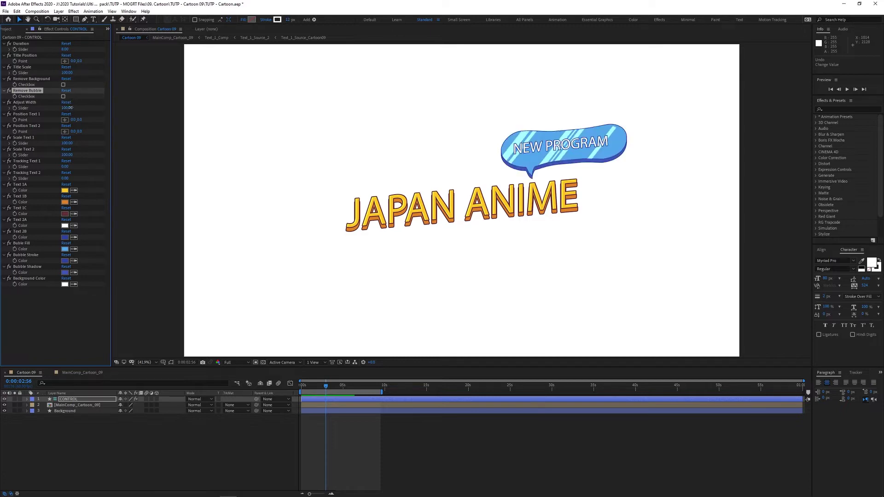
mouse_move(66, 108)
mouse_down()
mouse_move(120, 107)
mouse_move(67, 108)
mouse_up()
drag(74, 120, 59, 155)
key(ctrl+z)
mouse_move(64, 180)
mouse_down()
mouse_move(88, 185)
mouse_move(67, 185)
mouse_move(85, 179)
mouse_move(70, 185)
mouse_move(85, 179)
mouse_move(65, 167)
mouse_move(79, 169)
mouse_move(62, 171)
mouse_move(73, 174)
mouse_up()
click(65, 190)
click(105, 38)
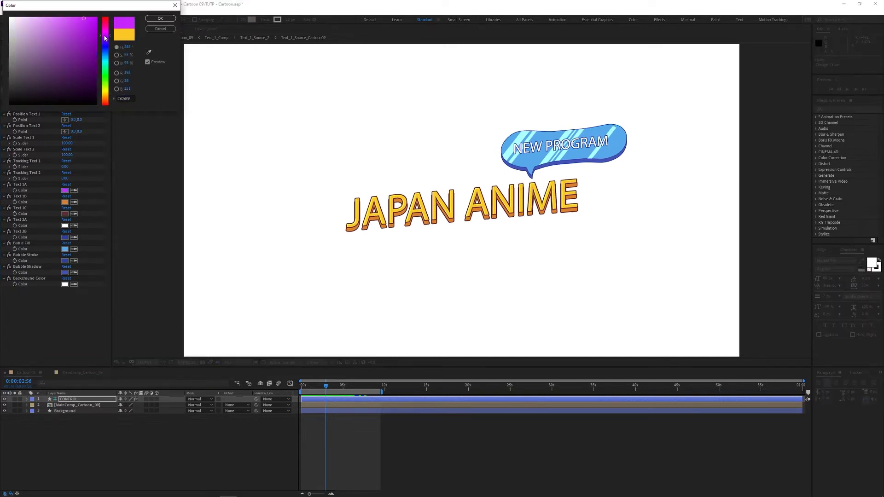
click(160, 18)
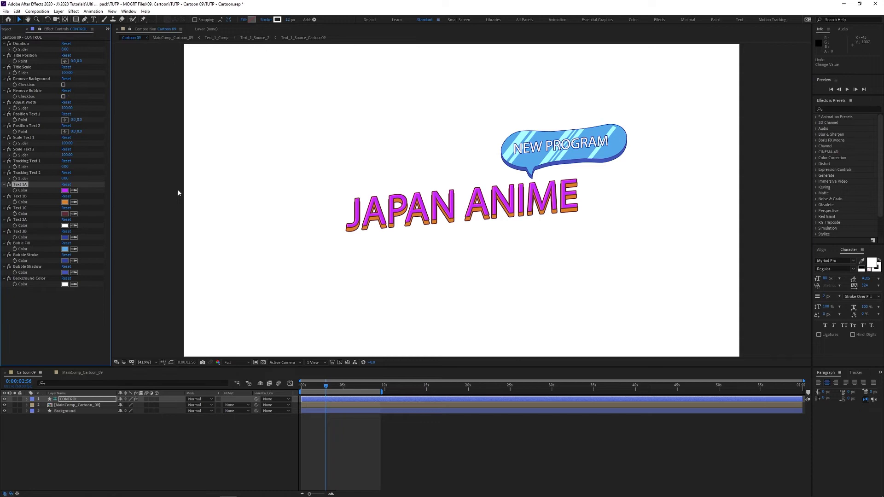
key(ctrl+z)
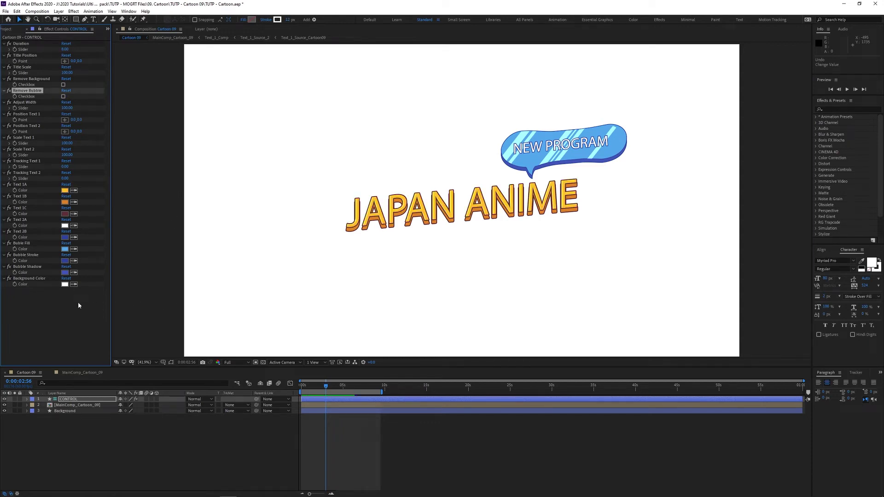
Step: Drill from MainComp_Cartoon_09 through Text_1_Comp into Text_1_Source_Cartoon09 and enter the JAPAN ANIME text
double_click(84, 405)
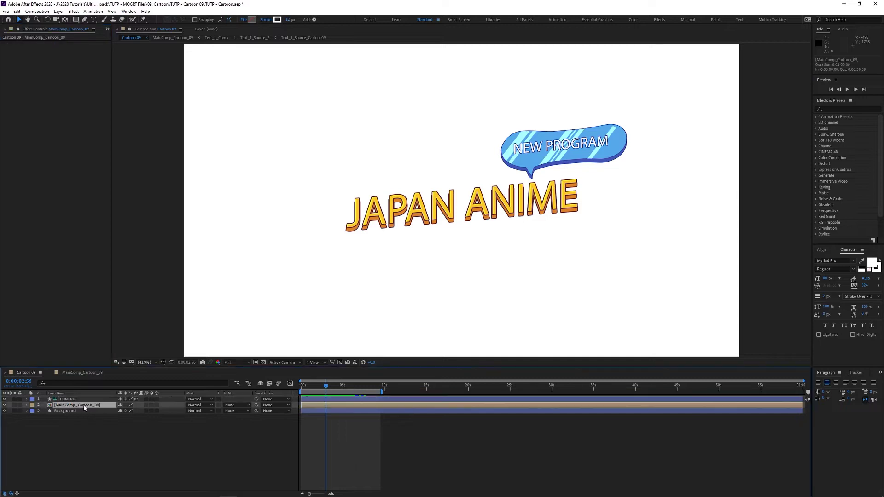
click(68, 459)
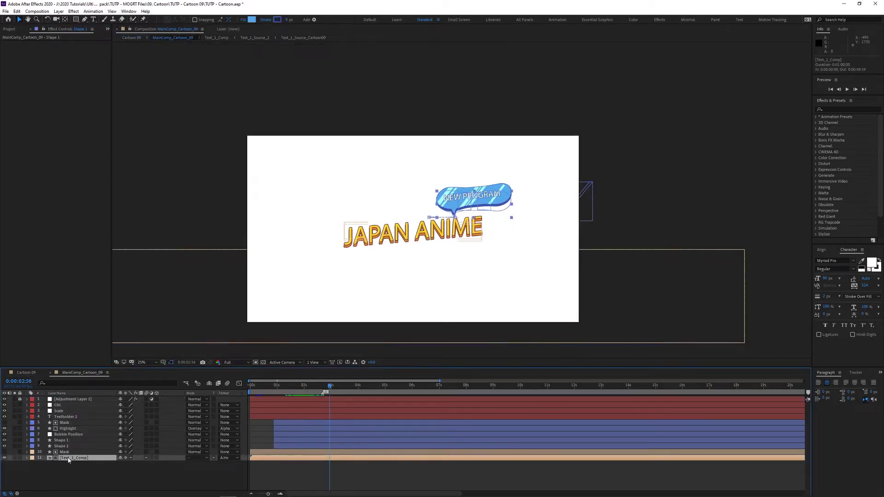
double_click(68, 459)
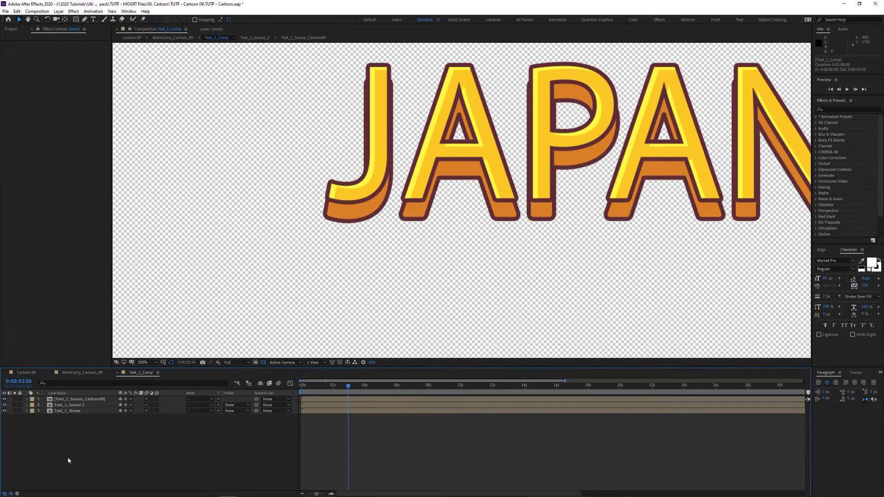
double_click(484, 214)
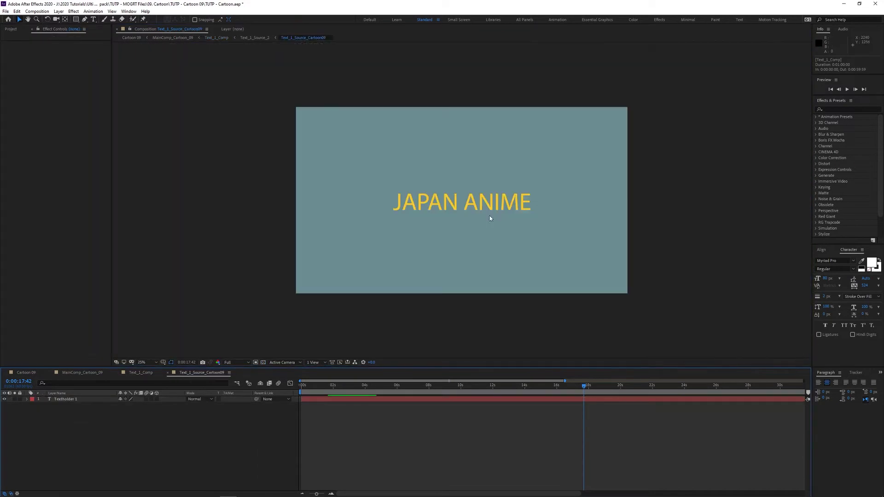
double_click(441, 201)
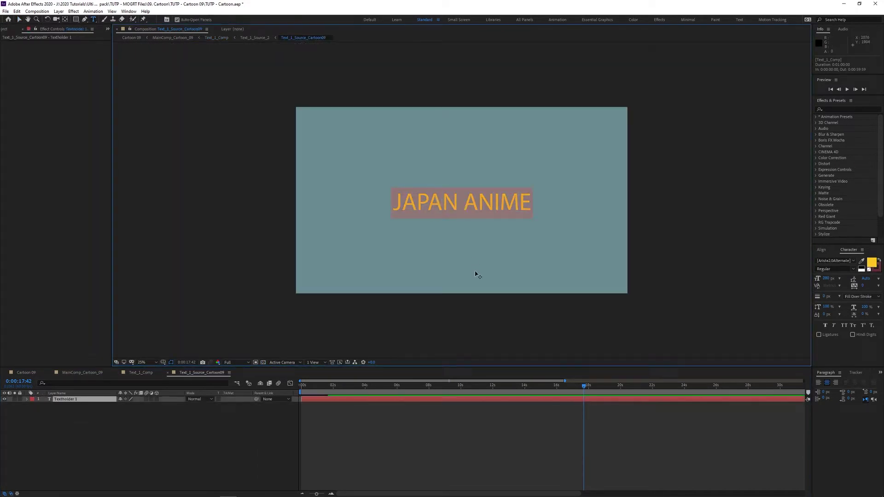
Step: Replace the JAPAN ANIME title with the person's name and return to Cartoon 09
text(Murray )
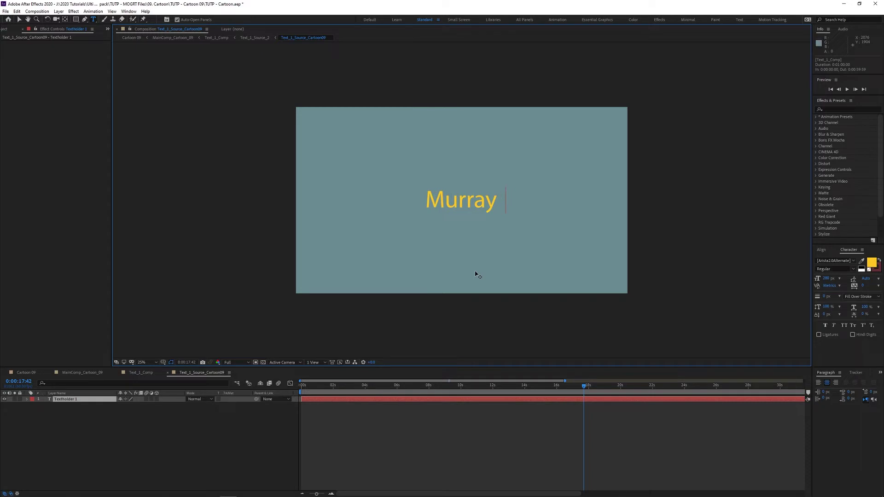
text(Frost)
key(Escape)
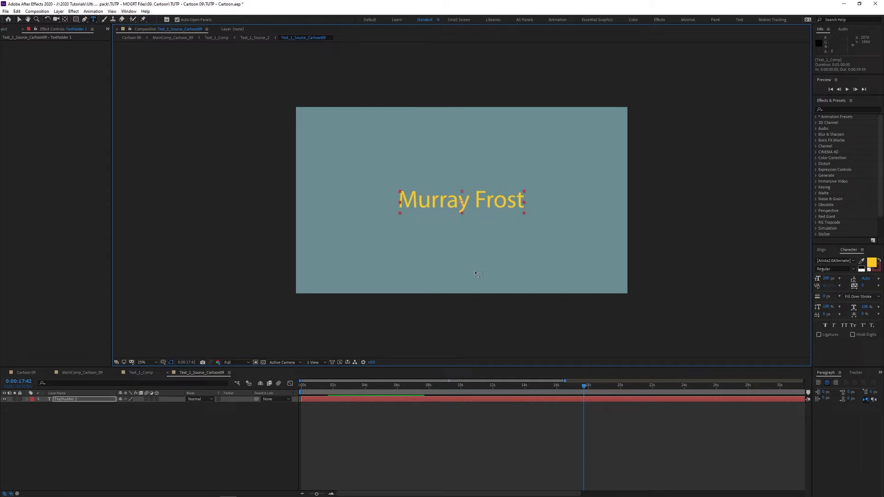
key(v)
click(26, 372)
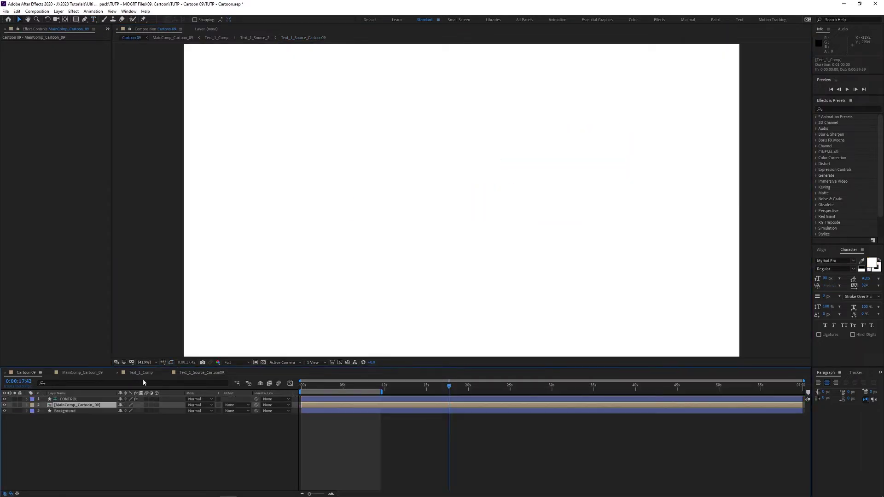
Step: Change the NEW PROGRAM bubble text to 'VFX ARTIST' and return to Cartoon 09
drag(324, 388, 342, 389)
double_click(463, 198)
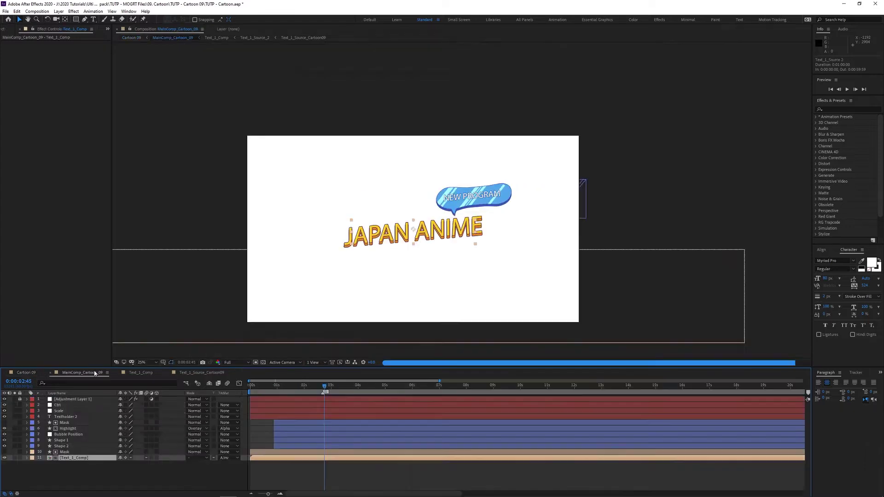
click(455, 200)
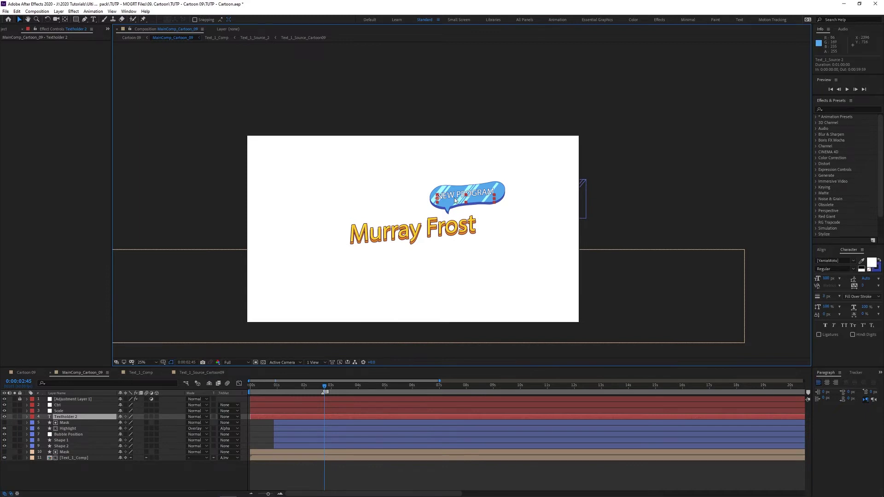
double_click(455, 200)
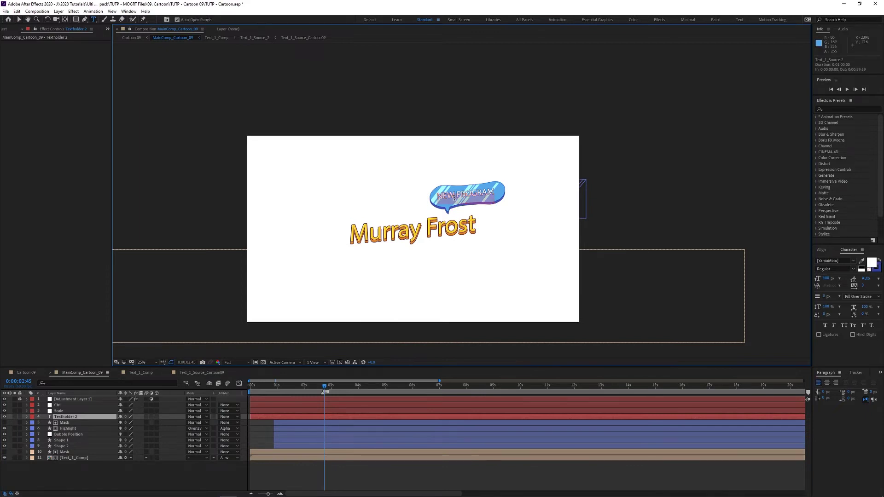
text(VFX ARTIST)
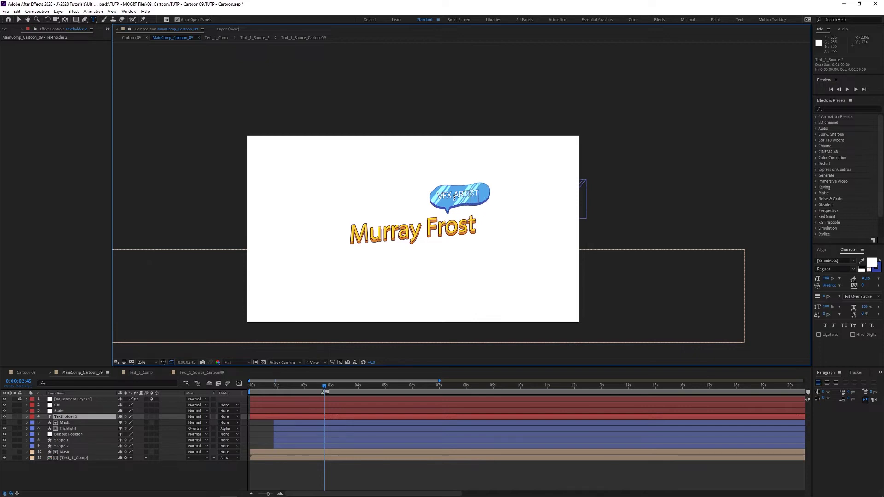
key(Escape)
key(v)
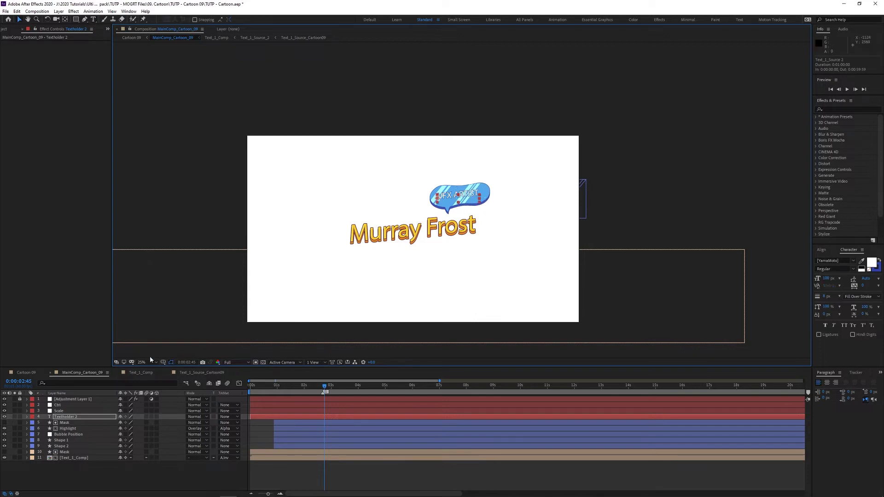
click(27, 372)
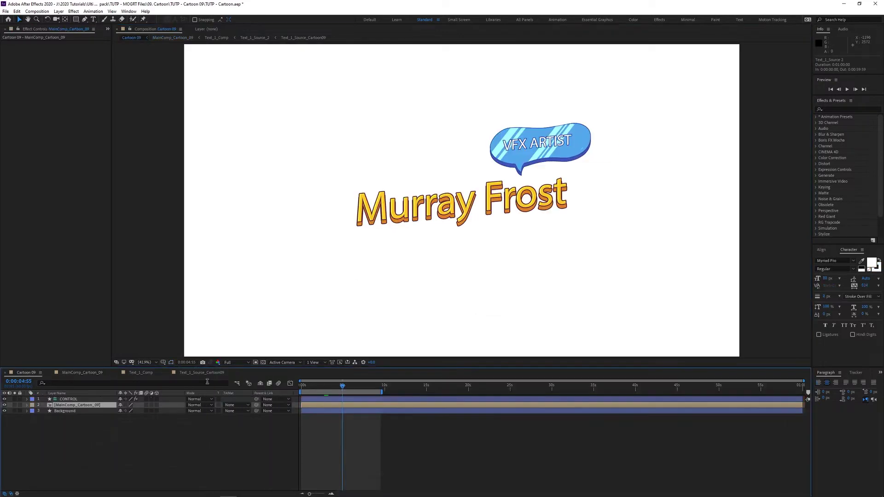
Step: Deselect all layers, preview the title animation and save the project
click(437, 443)
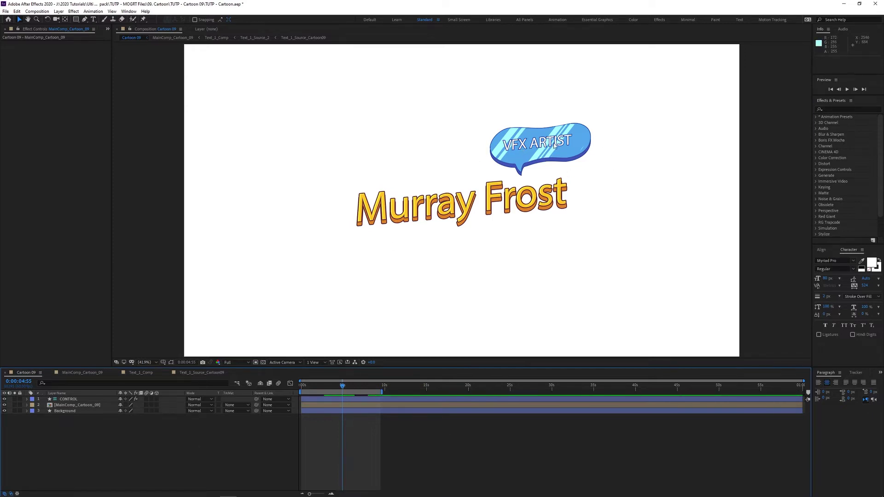
key(space)
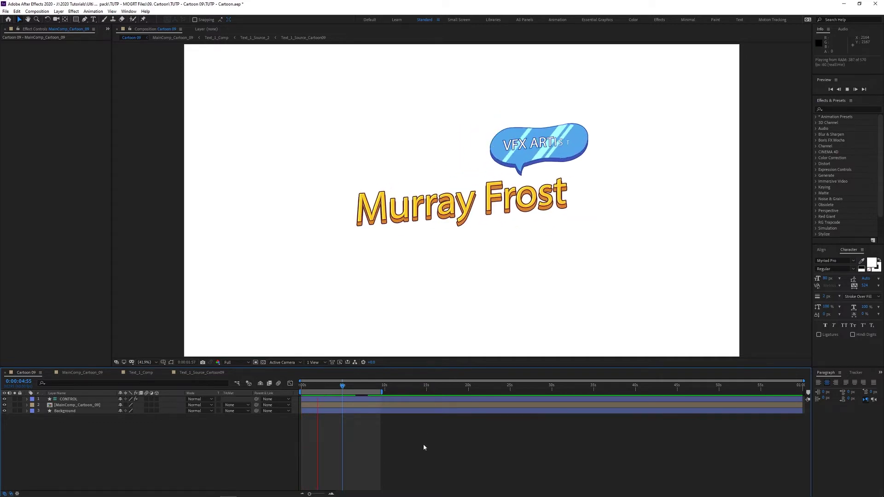
key(ctrl+s)
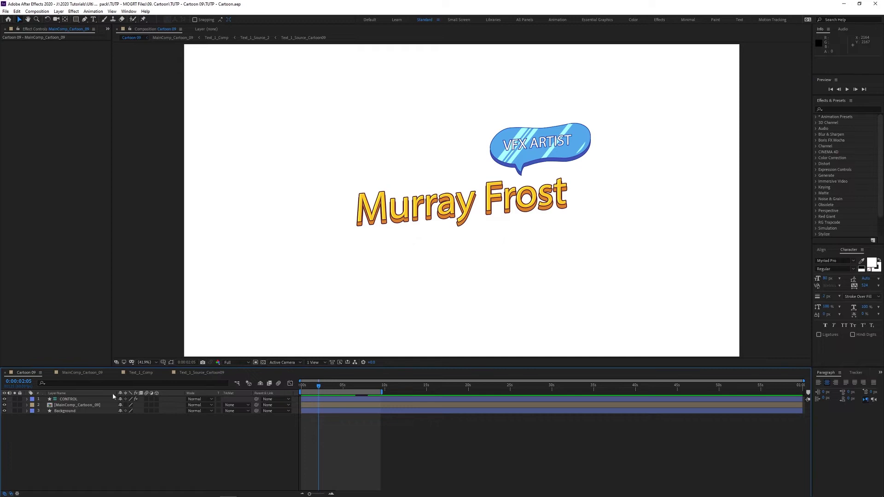
Step: Enable Remove Background on CONTROL, show the transparency grid, and queue Cartoon 09 for rendering
click(70, 400)
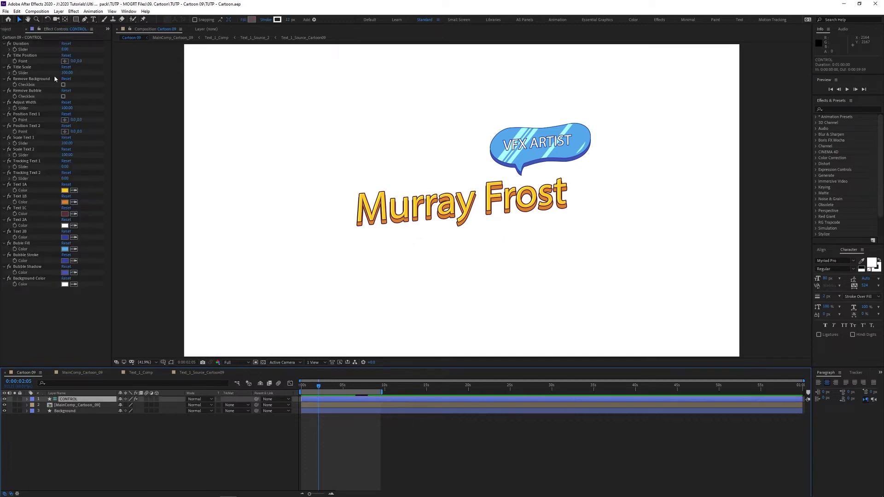
click(63, 85)
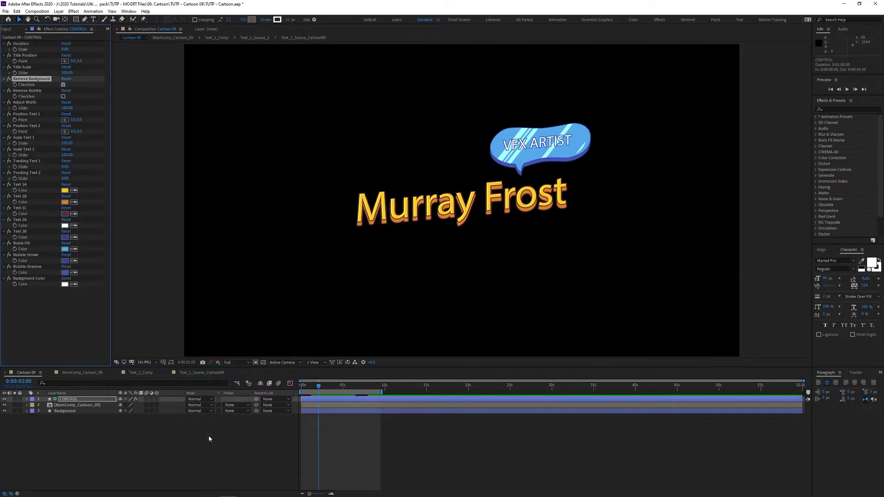
click(263, 362)
drag(318, 386, 306, 390)
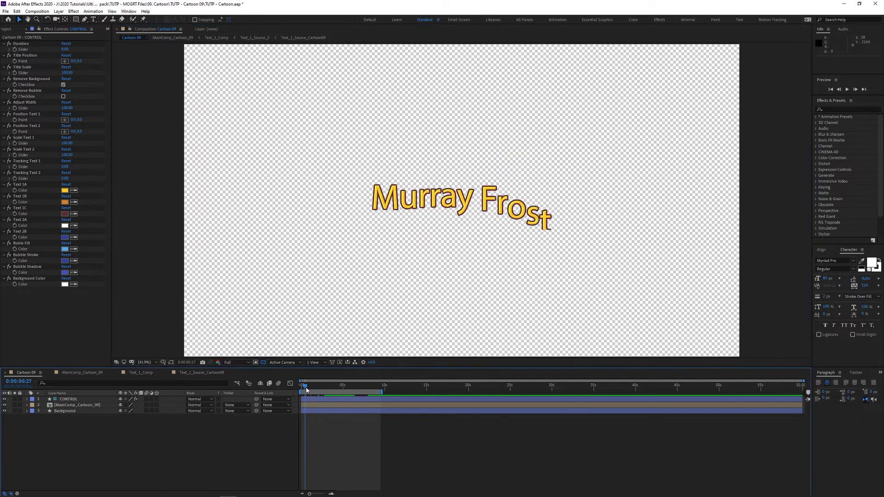
key(ctrl+m)
click(159, 418)
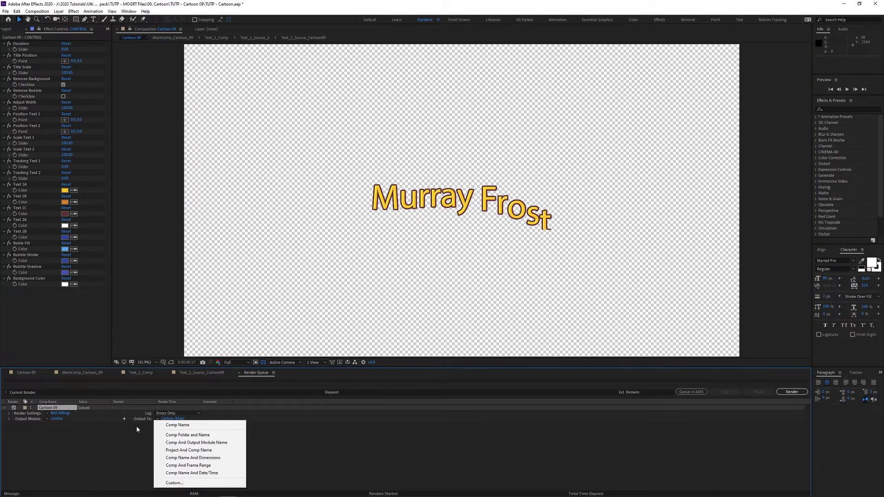
Step: Set the output module to AVI with RGB + Alpha channels, then import Sub Gif.mp4
click(68, 435)
click(57, 419)
click(362, 148)
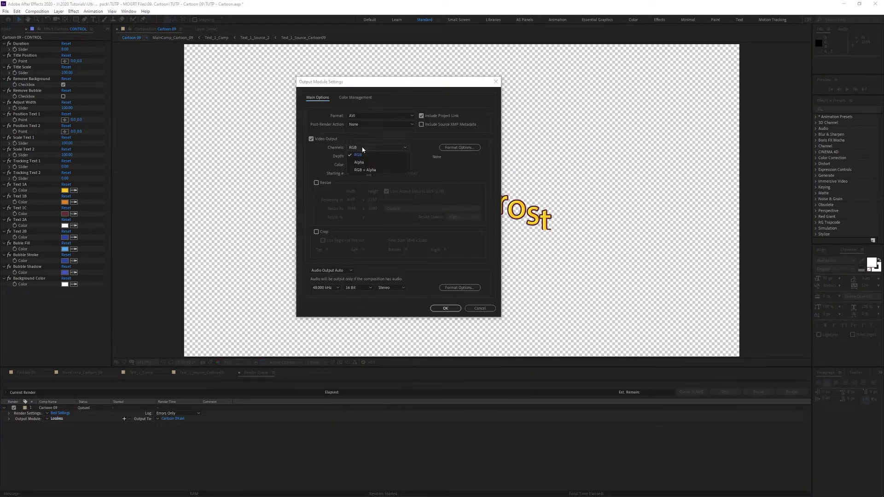
click(366, 170)
click(389, 115)
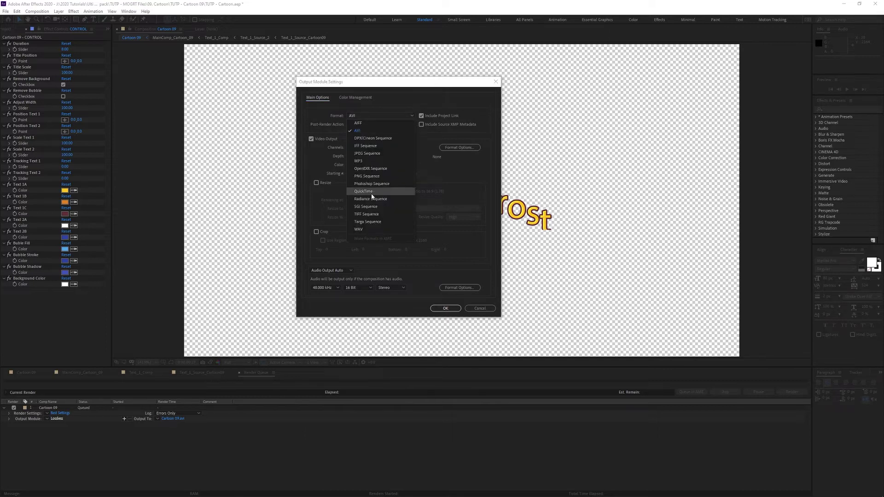
click(357, 130)
click(445, 308)
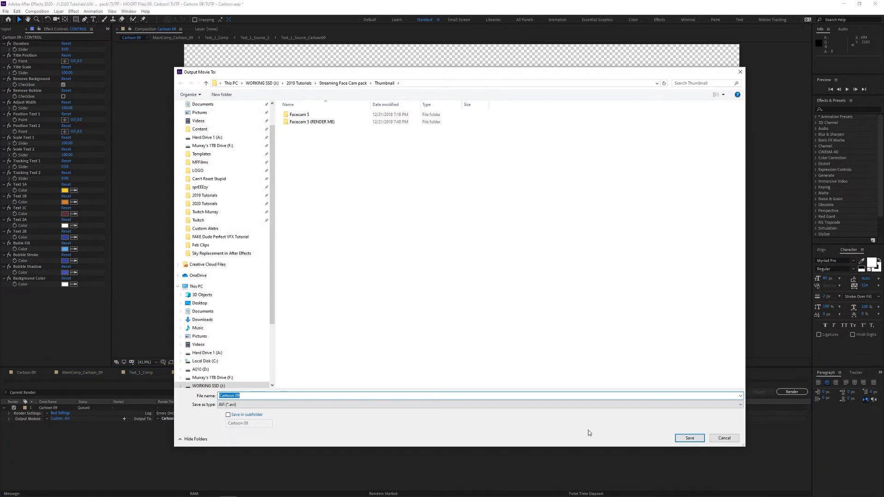
click(723, 437)
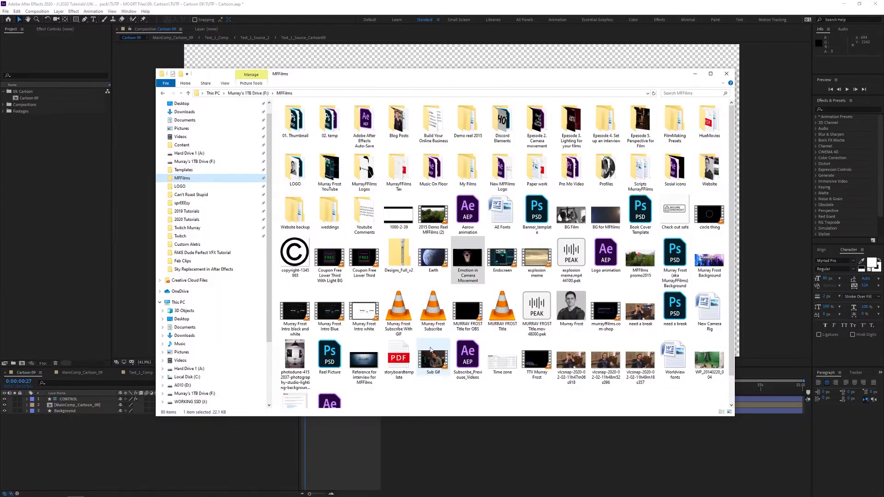
drag(432, 356, 49, 233)
Step: Create a new composition using the HDTV 1080 24 preset
key(ctrl+n)
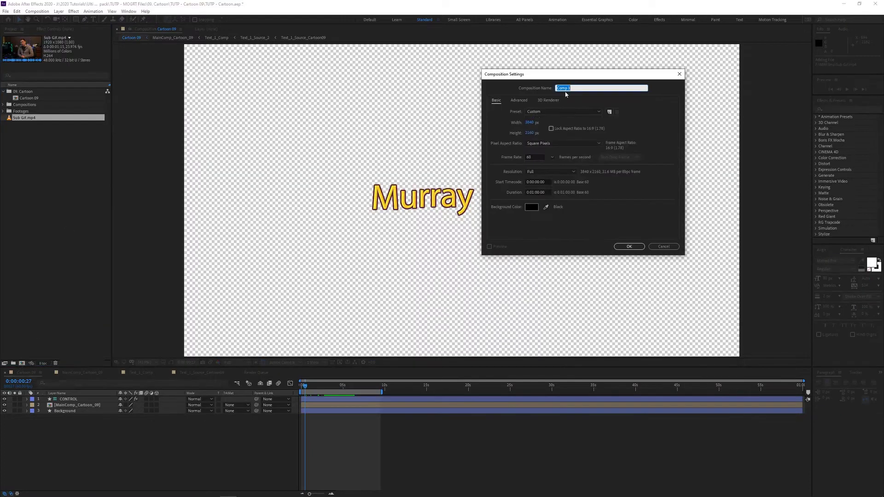
click(563, 111)
click(556, 282)
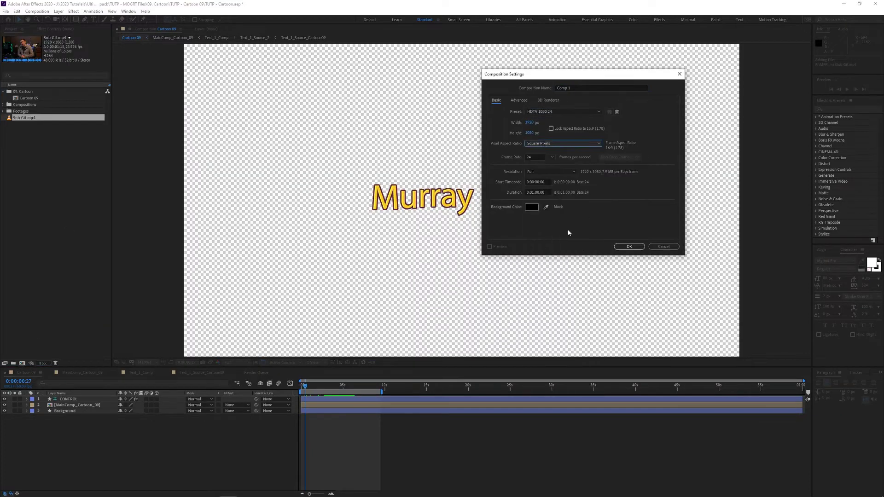
key(Return)
Step: Layer Cartoon 09 over Sub Gif.mp4 in Comp 1, then reopen the Cartoon 09 composition
drag(25, 124, 118, 443)
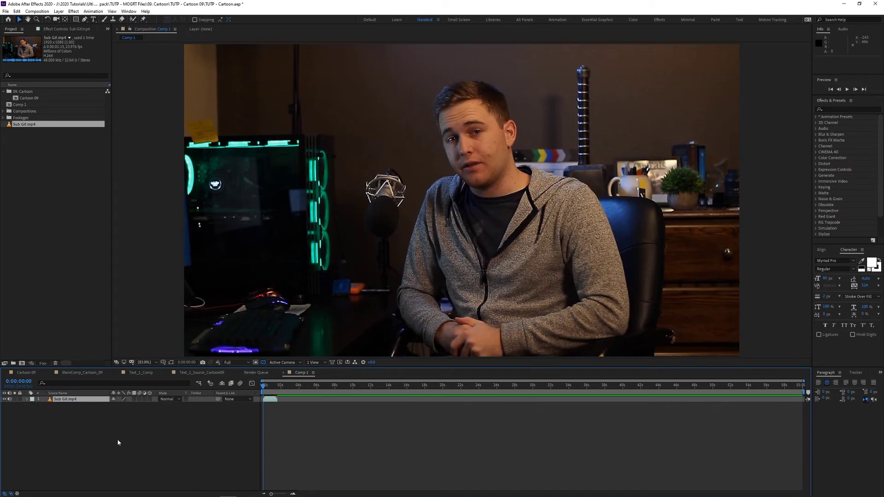
key(=)
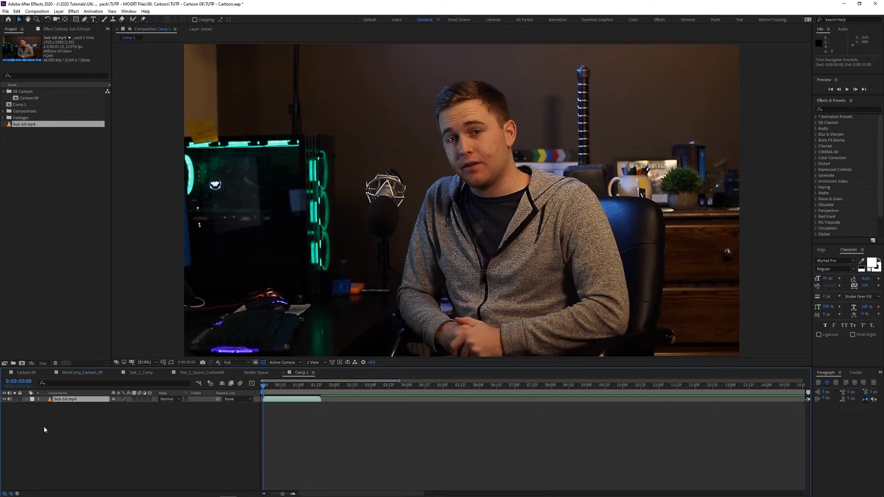
drag(32, 98, 85, 401)
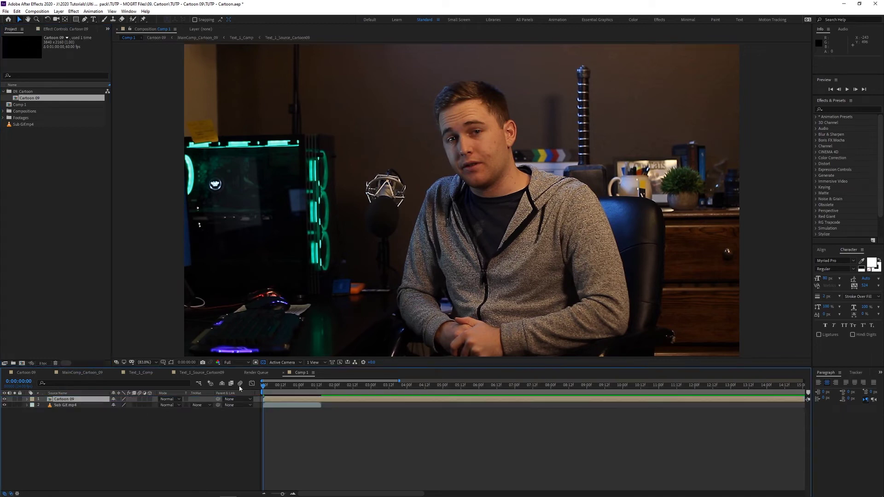
drag(269, 387, 305, 386)
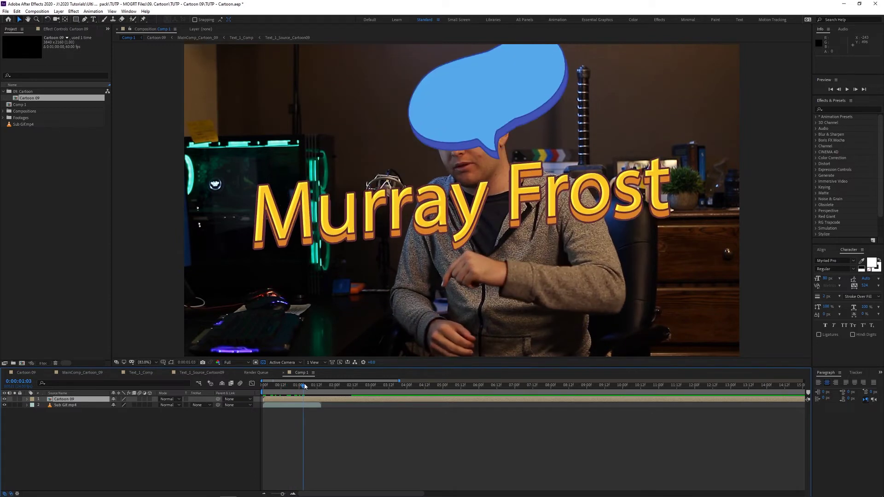
click(26, 374)
Step: In Cartoon 09, reduce the CONTROL layer's Title Scale from 100 to 64
click(62, 400)
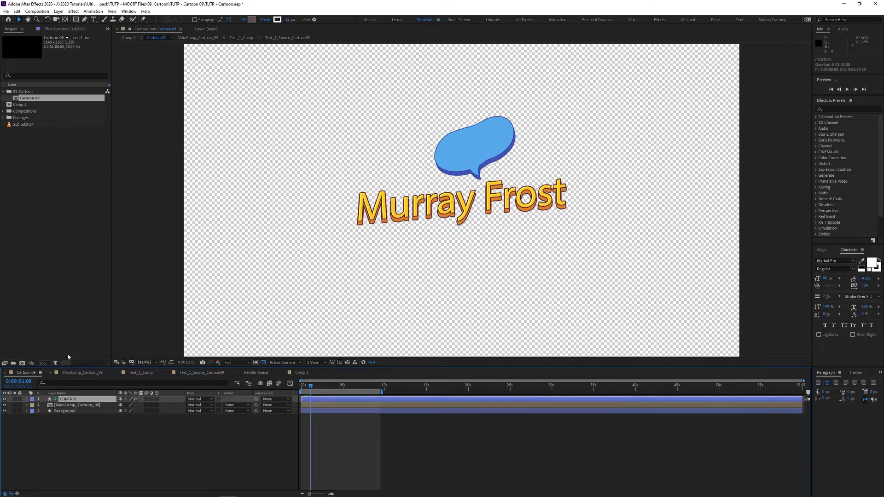
click(66, 30)
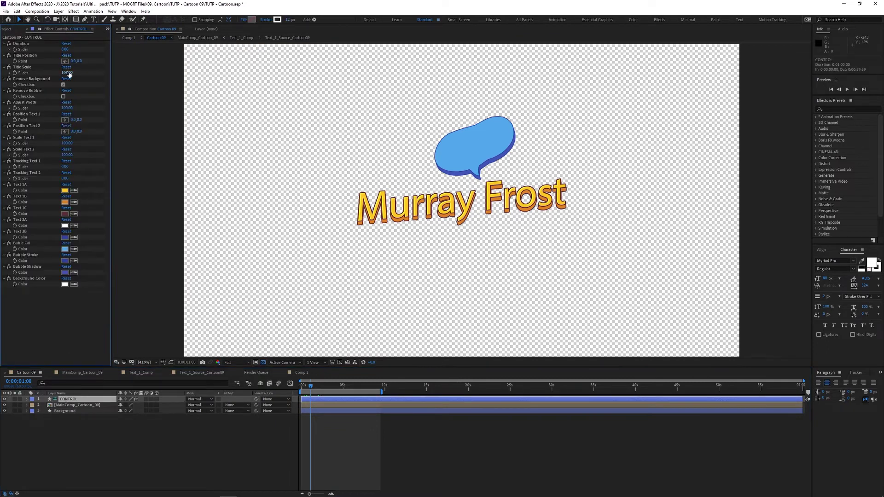
drag(69, 75, 52, 75)
Step: In Comp 1, scale the Cartoon 09 layer to 47% and move it to the lower left
click(297, 373)
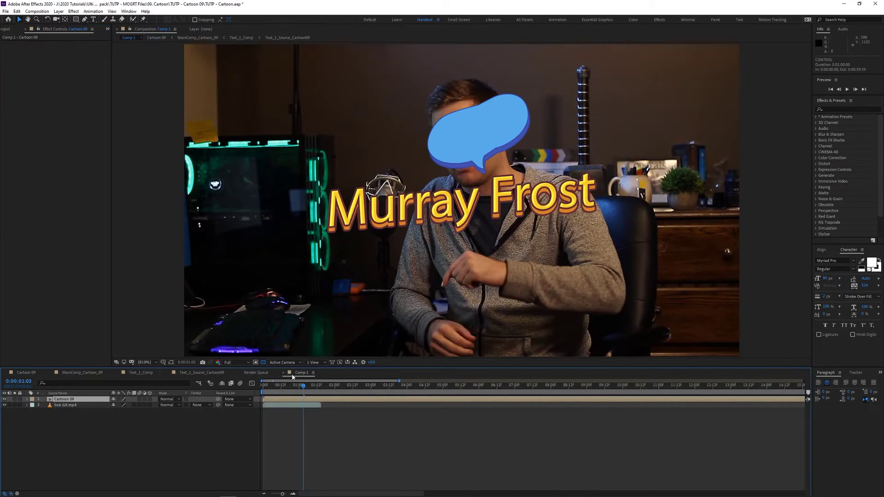
key(s)
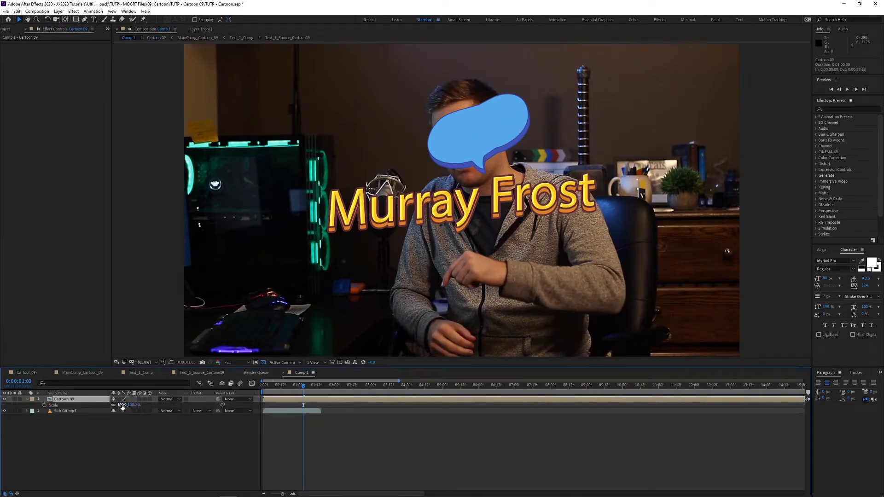
drag(122, 404, 106, 409)
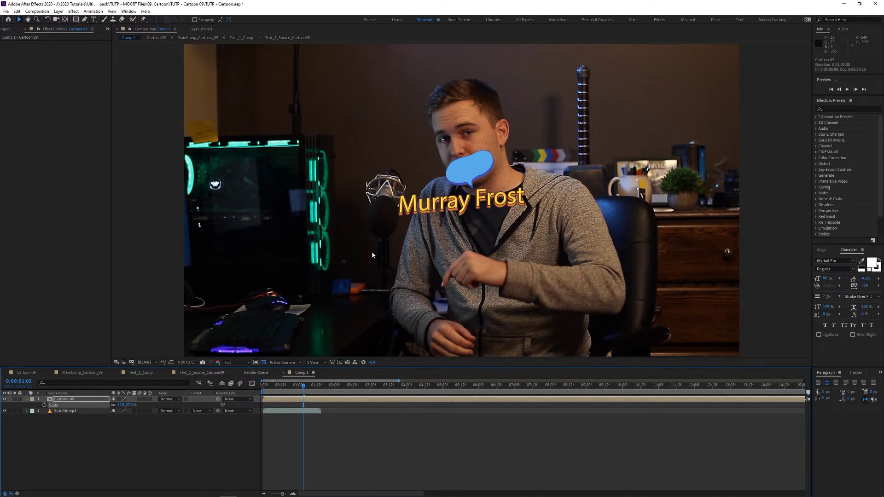
drag(371, 252, 184, 351)
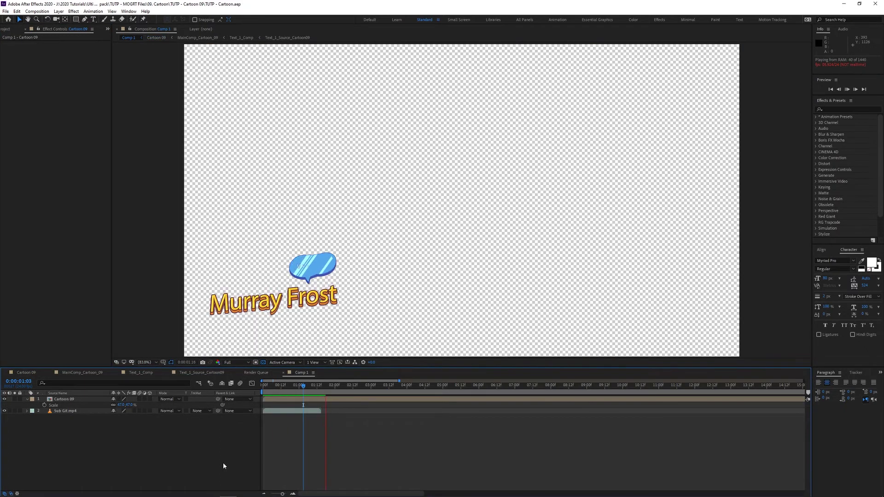
click(69, 411)
Step: Duplicate the Sub Gif.mp4 layer, stagger the copies end to end, and preview the result
key(ctrl+d)
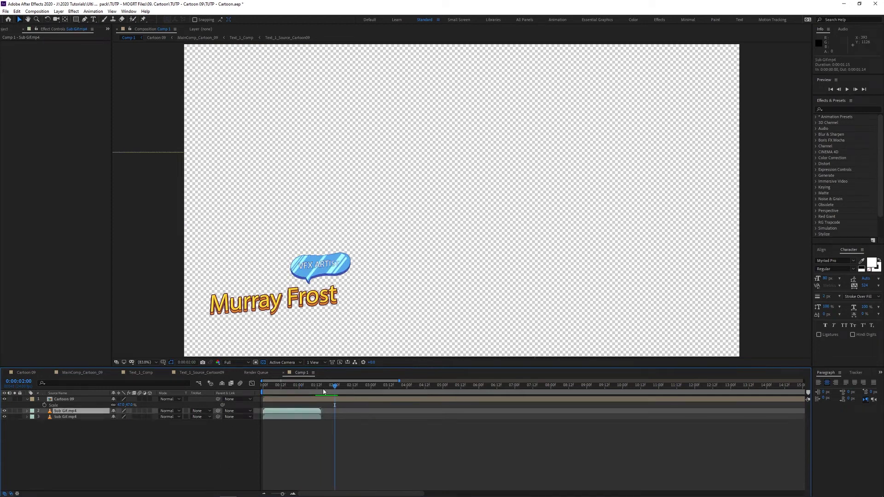
drag(290, 411, 567, 405)
key(ctrl+d)
key(ctrl+d)
key(ctrl+d)
click(367, 450)
key(space)
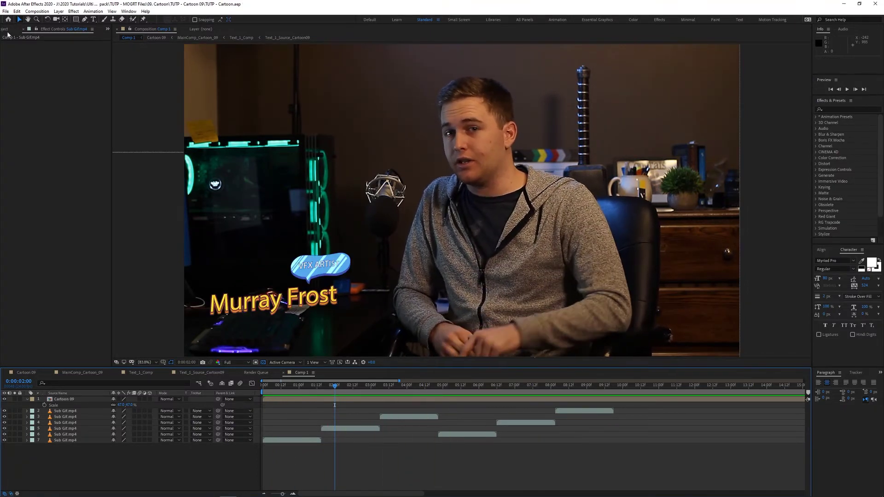
click(76, 297)
click(92, 462)
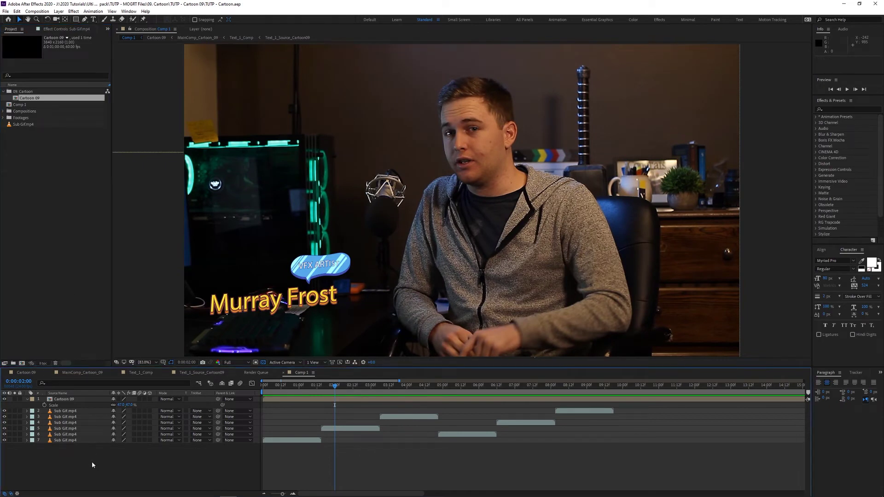
Step: Open TUTP - Slice 11.mogrt, extract it into 07. Slice, and preview the GOOD Morning animation
click(6, 11)
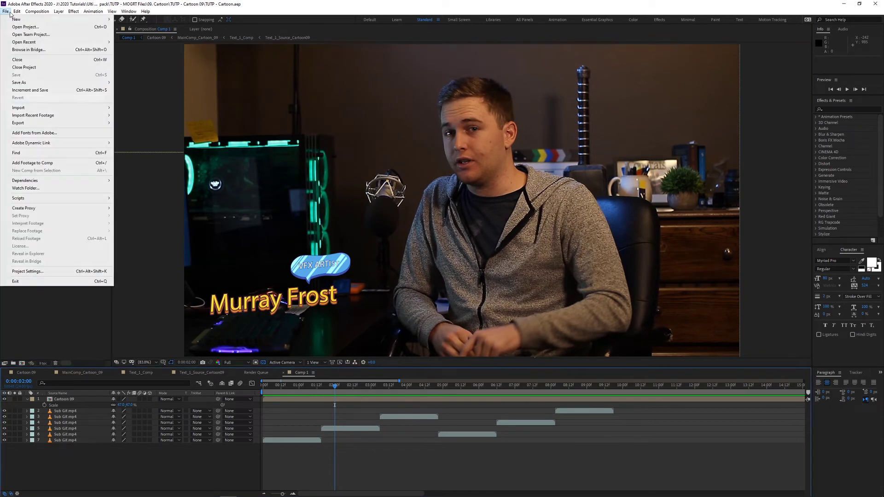
click(28, 28)
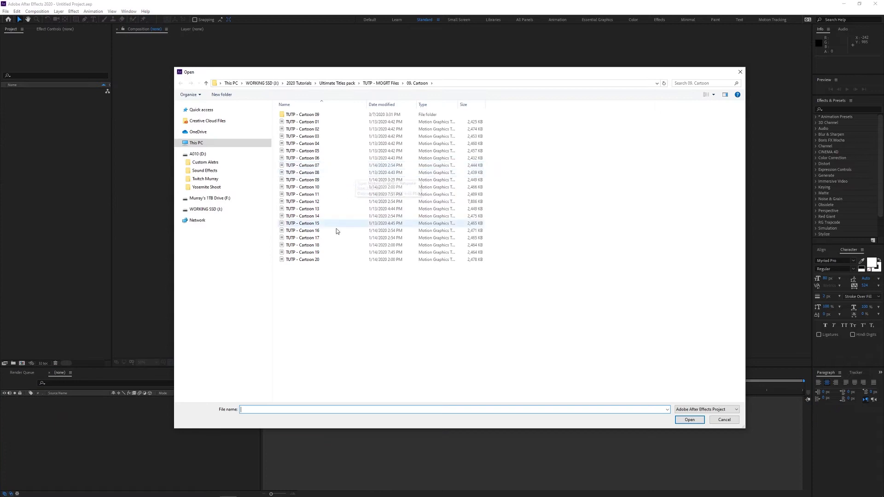
click(381, 83)
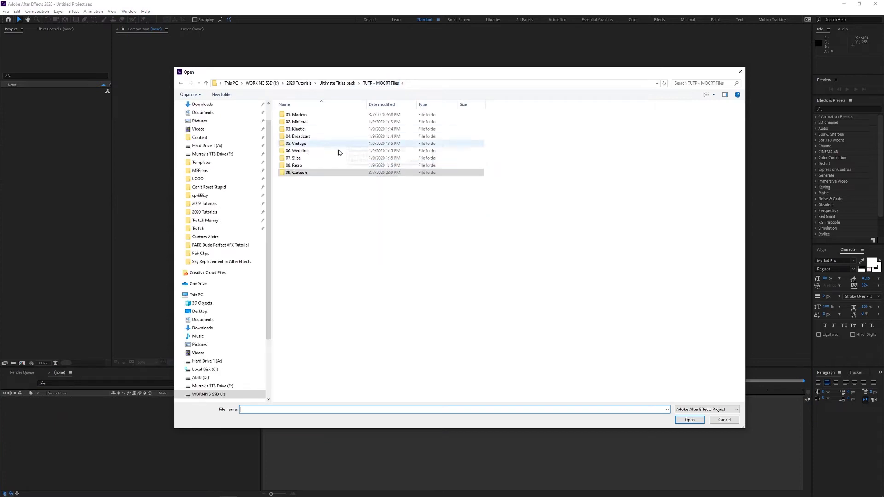
double_click(307, 158)
double_click(311, 187)
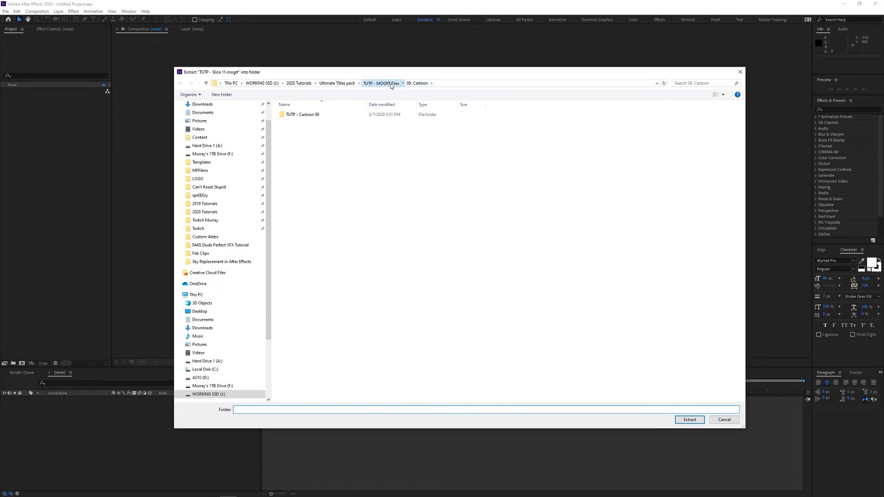
click(376, 83)
double_click(303, 159)
click(689, 419)
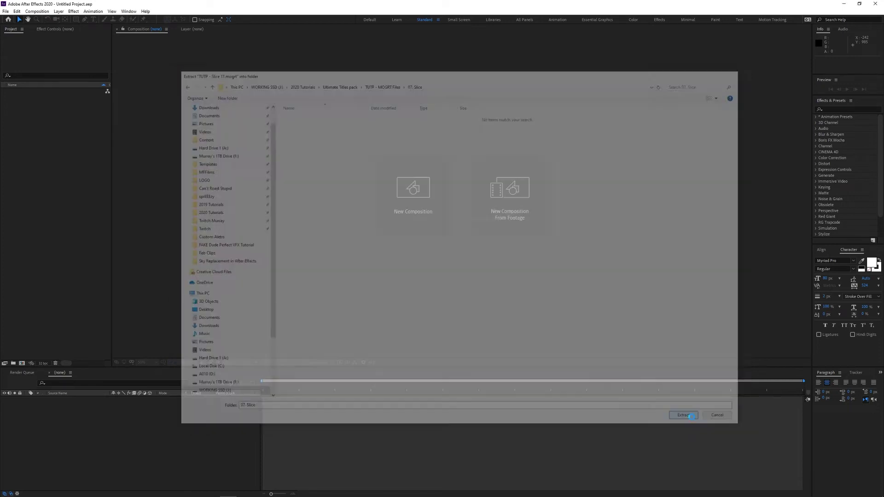
key(space)
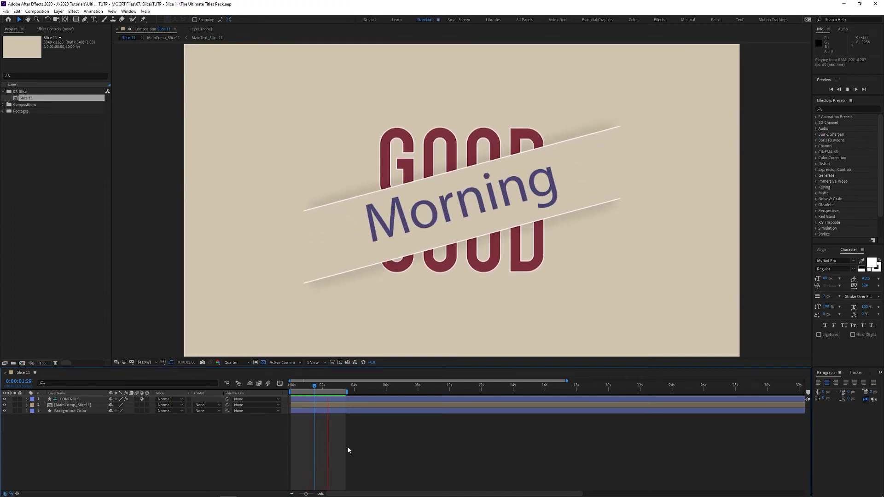
Step: Stop the Slice 11 playback and move the playhead back near the animation's start
key(space)
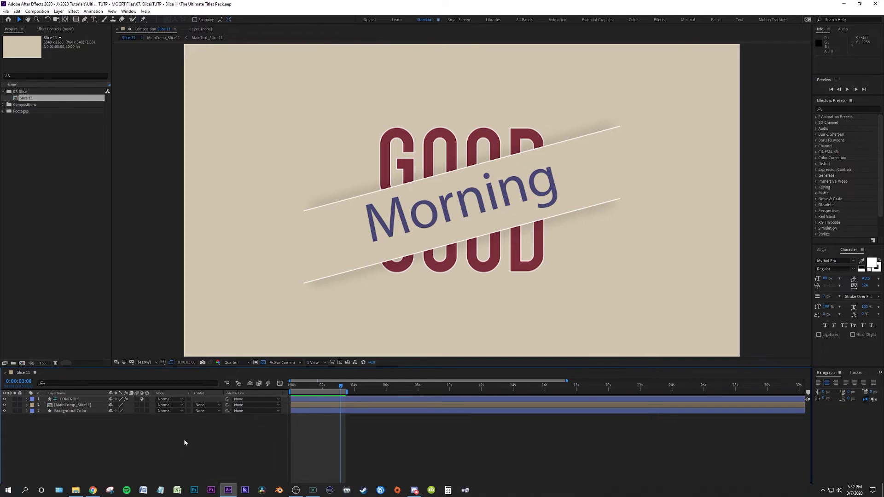
drag(294, 387, 338, 394)
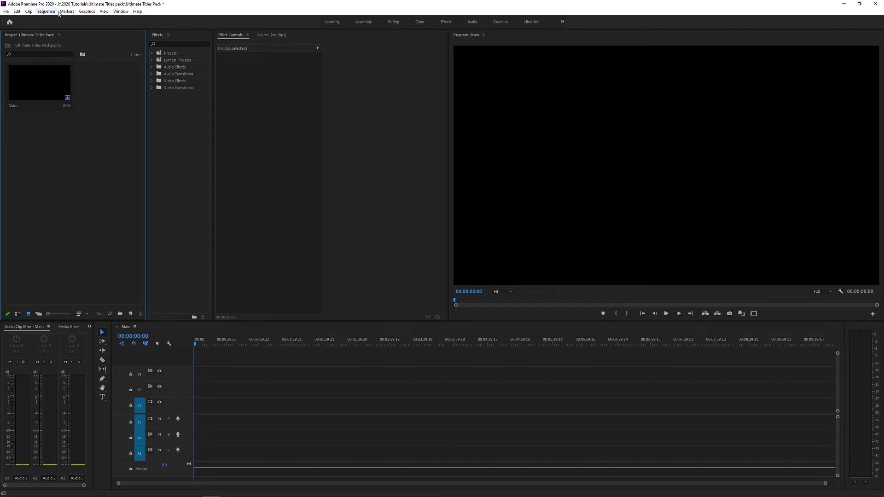
Step: Open Essential Graphics and install TUTP - Cartoon 01 from the 09. Cartoon folder
click(121, 11)
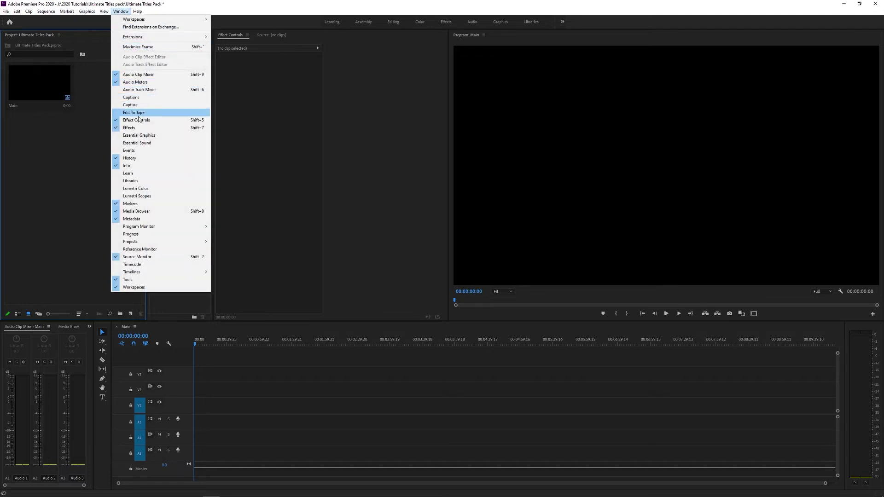
click(143, 136)
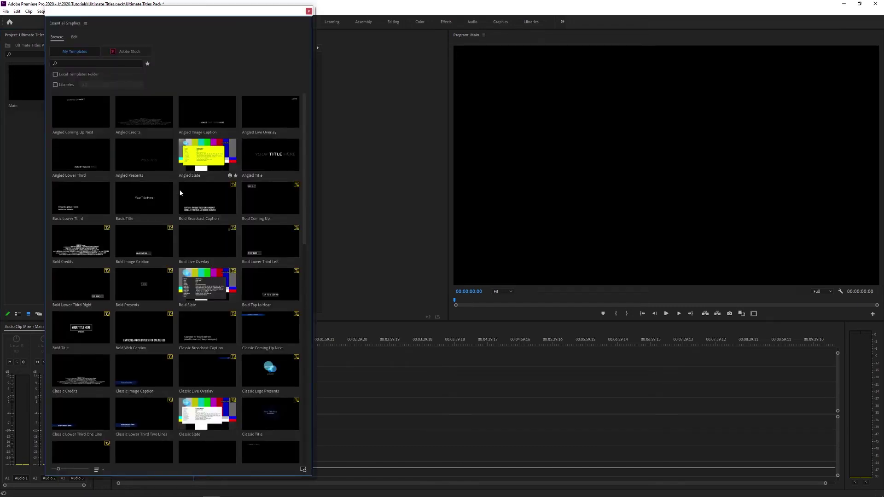
click(305, 470)
double_click(139, 77)
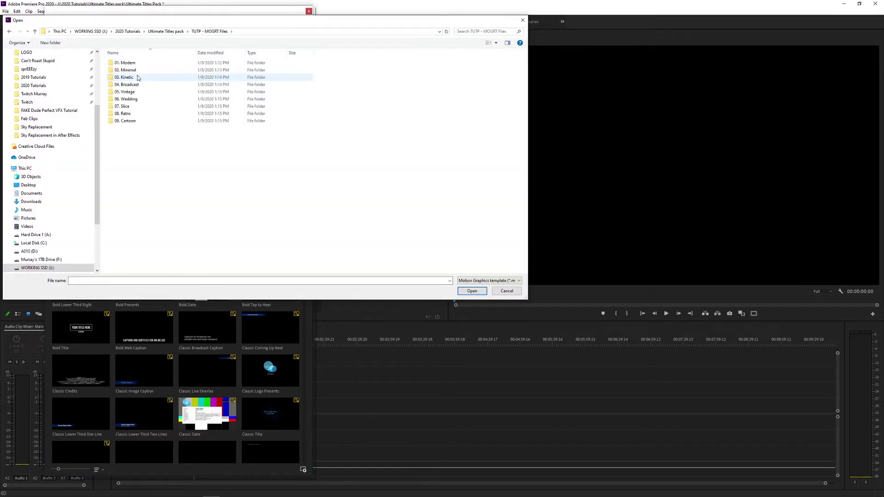
double_click(126, 121)
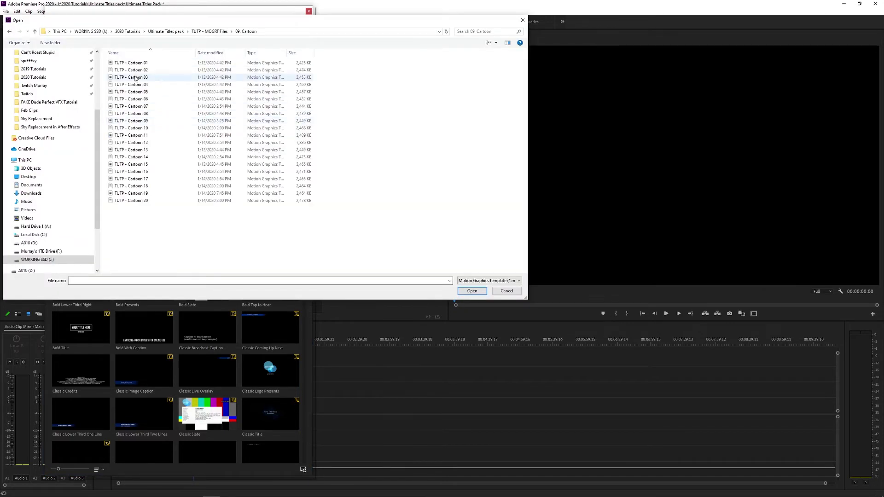
click(472, 291)
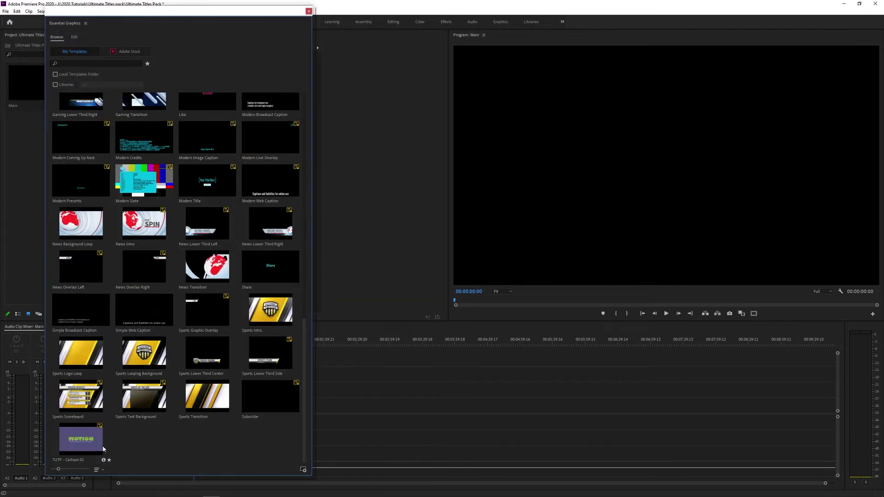
click(84, 446)
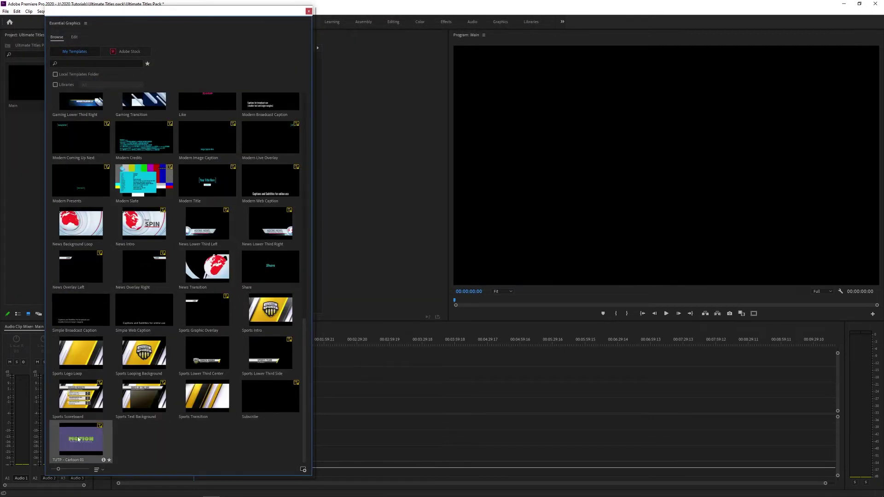
Step: Drag TUTP - Cartoon 01 onto the Main sequence and inspect the missing Genjutsu font entry
drag(87, 442, 403, 390)
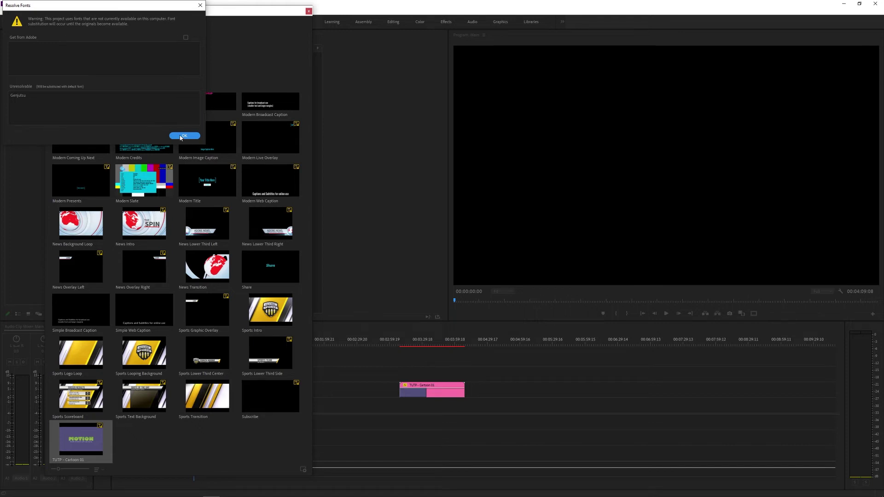
click(27, 99)
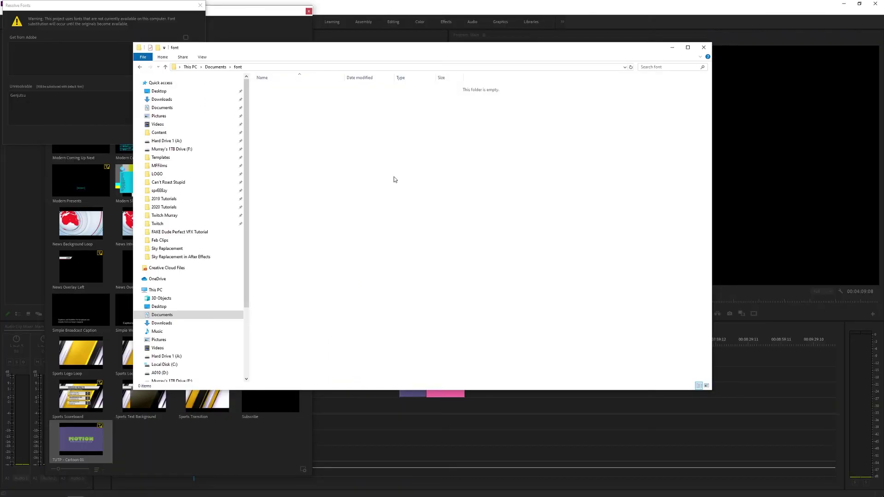
Step: Paste the fonts into Documents\font and install all 77, skipping every already-installed font
key(ctrl+v)
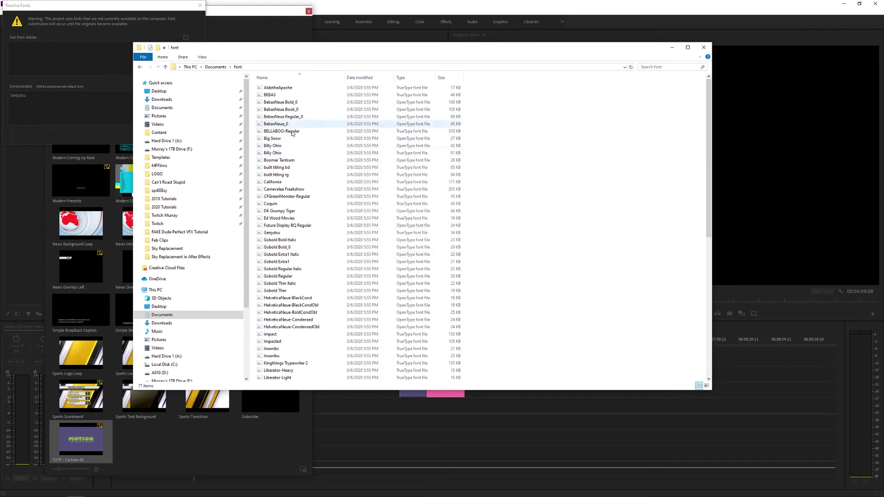
key(ctrl+a)
right_click(286, 135)
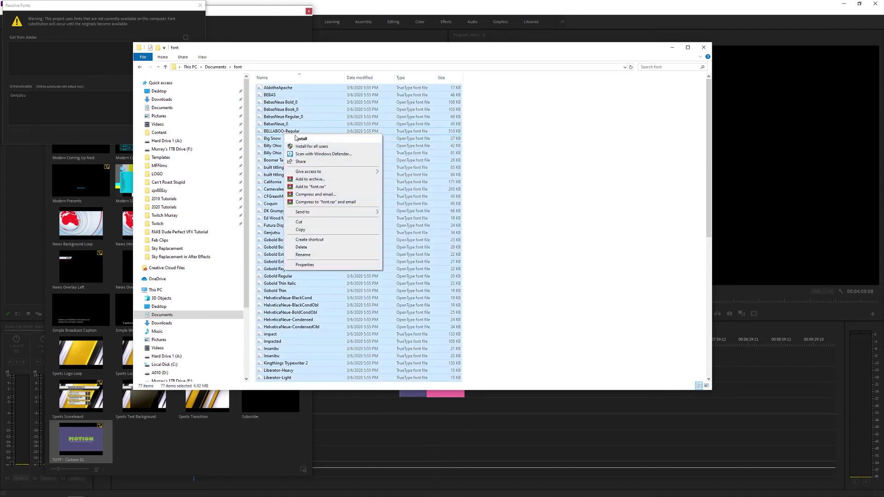
click(301, 139)
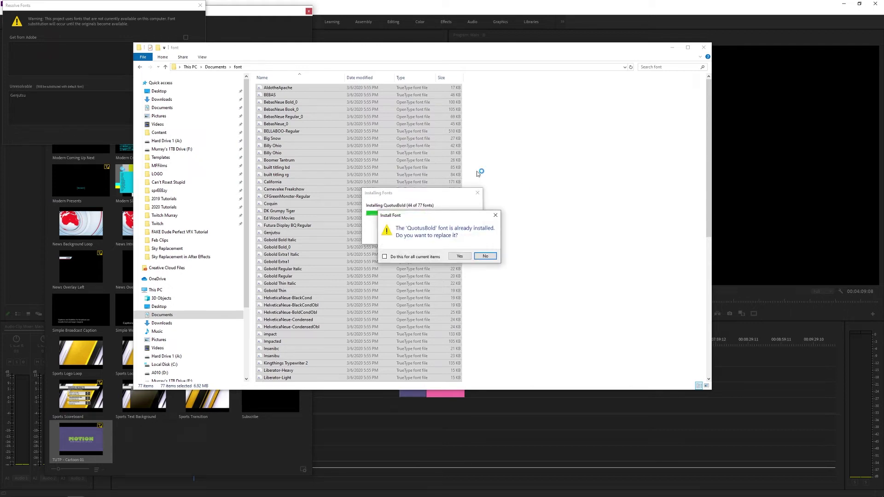
click(427, 257)
click(485, 256)
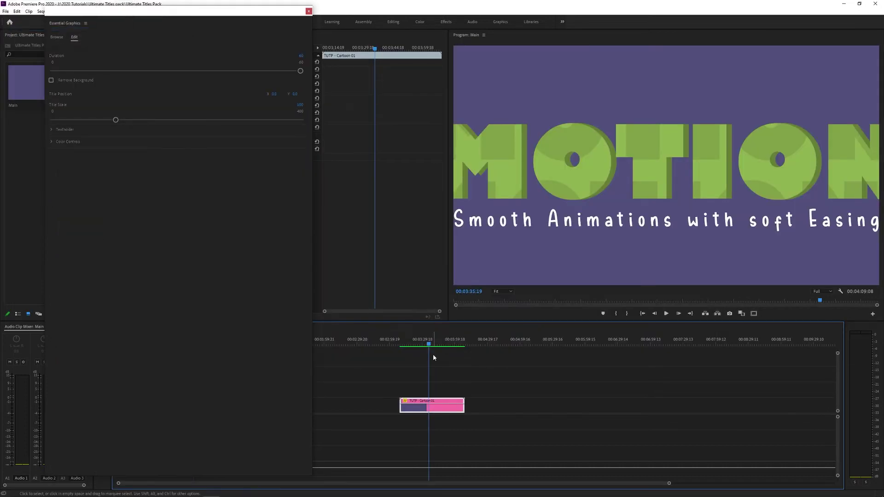
Step: Save the project and play through the MOTION title animation, including its exit
key(Up)
key(space)
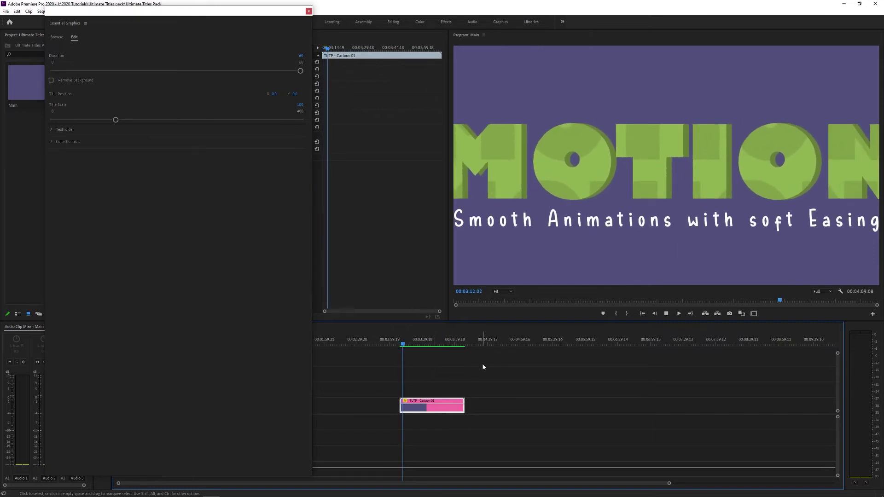
drag(405, 345, 458, 347)
key(space)
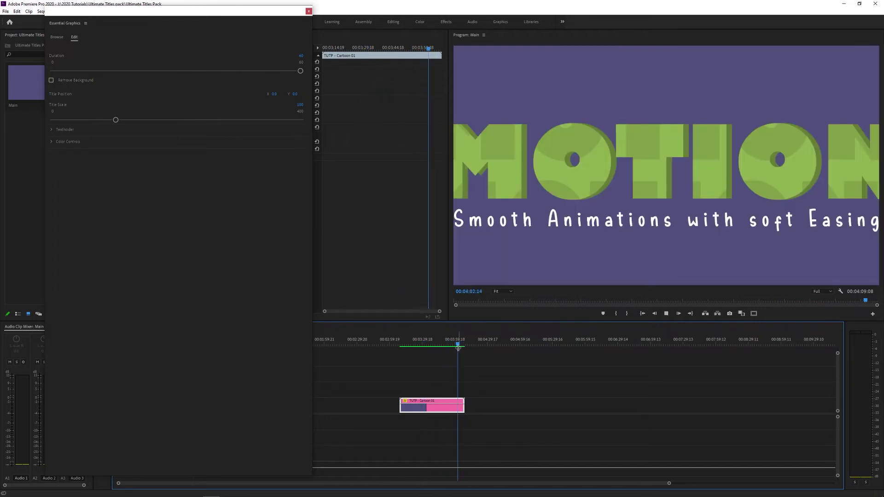
alt+scroll(414, 371, up, 6)
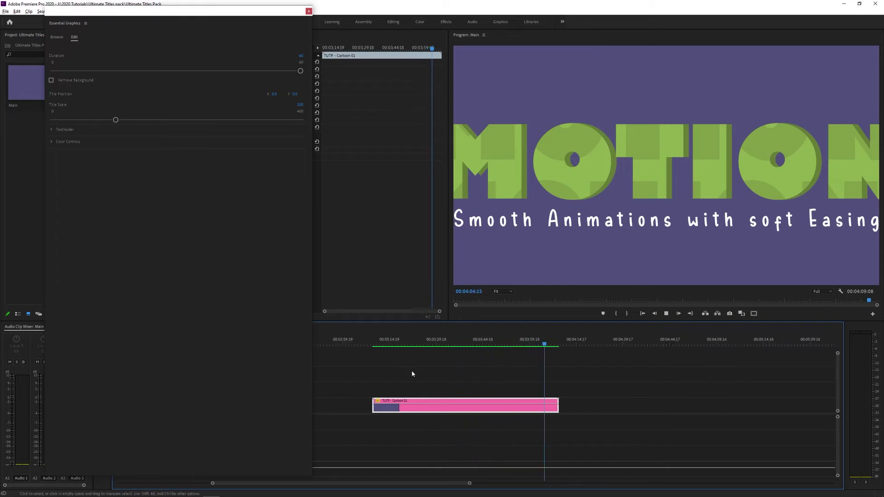
click(587, 345)
key(space)
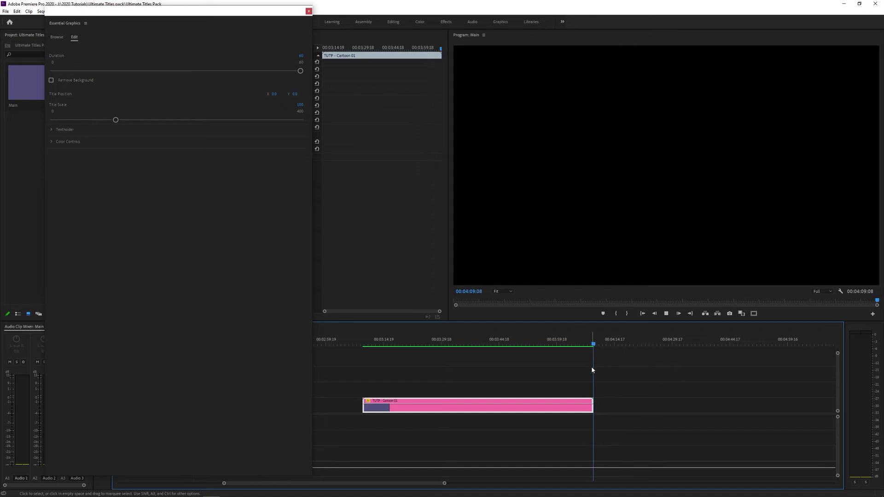
click(466, 343)
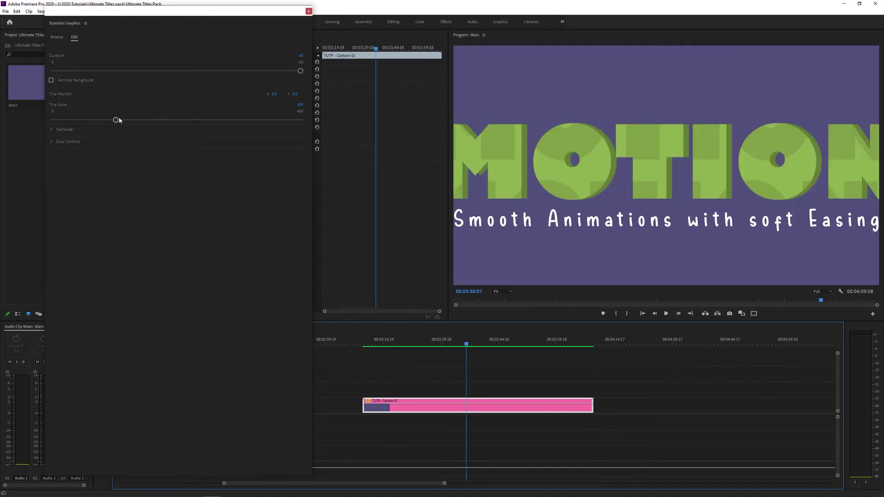
Step: Shorten the template Duration to 8 and scrub through the shortened animation
drag(299, 70, 105, 87)
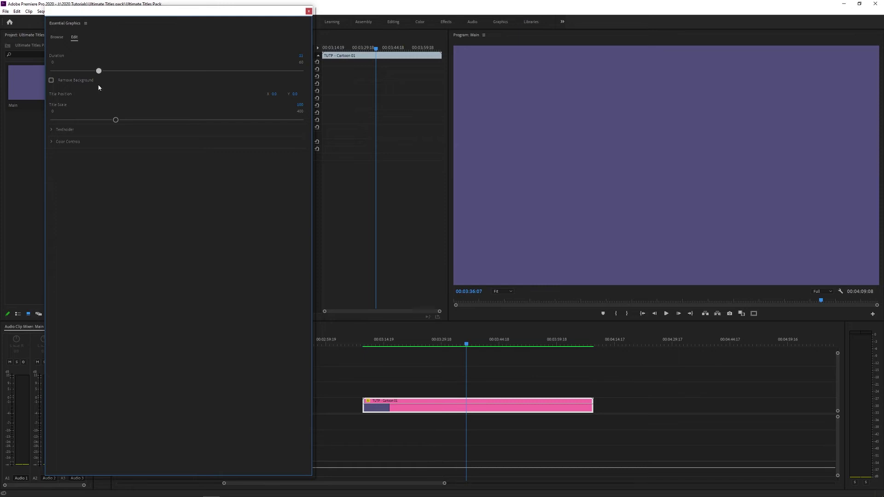
drag(87, 89, 86, 88)
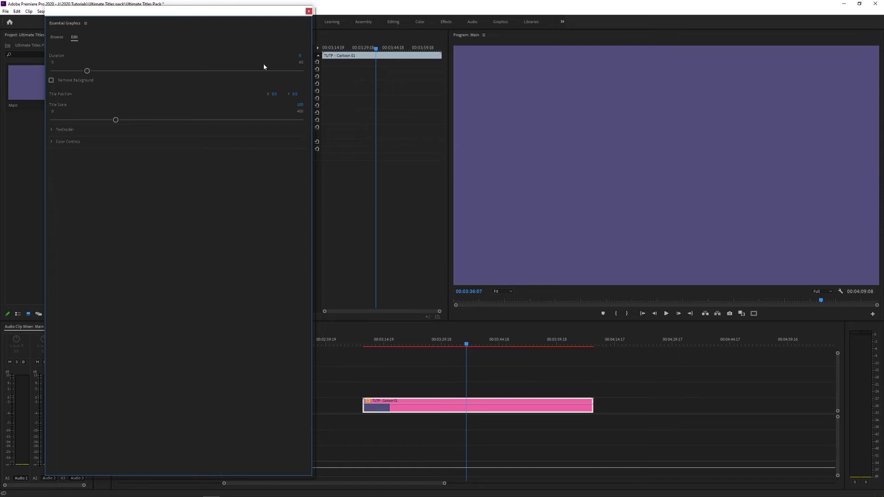
click(377, 346)
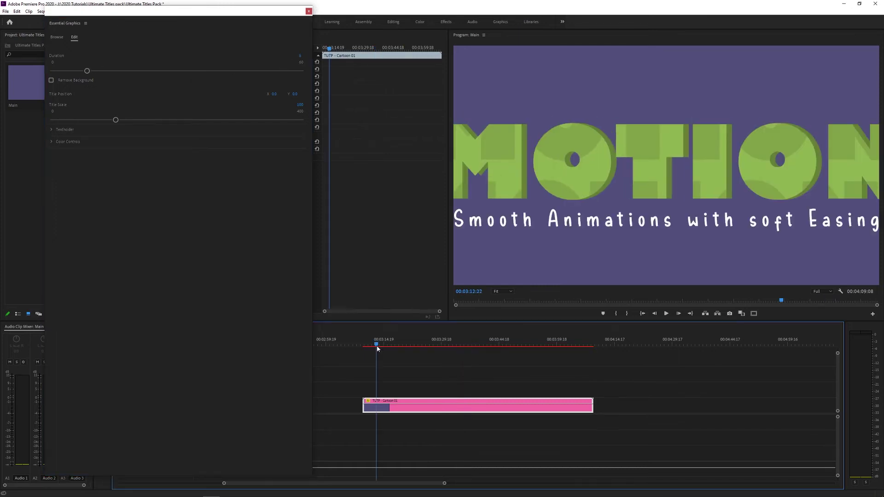
mouse_move(380, 348)
mouse_down()
mouse_move(395, 347)
mouse_move(383, 348)
mouse_up()
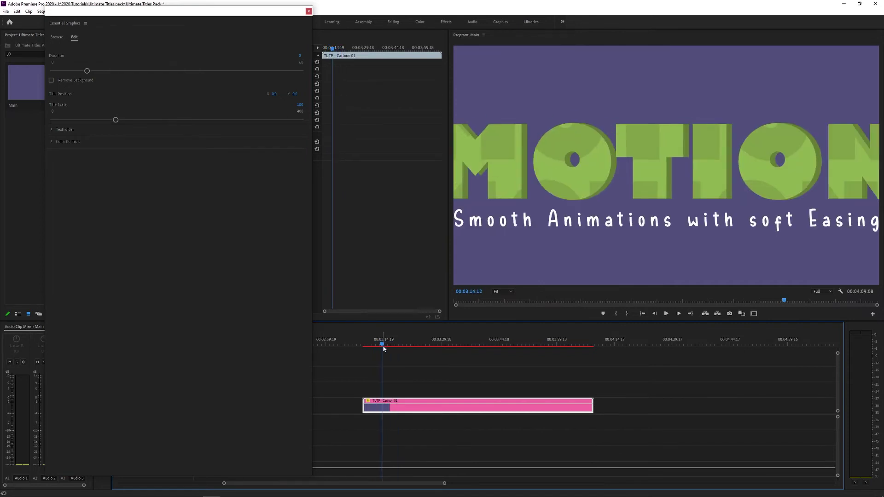
Step: Keep the purple background, set Title Position X to 0 and Title Scale to 66
click(51, 80)
click(51, 80)
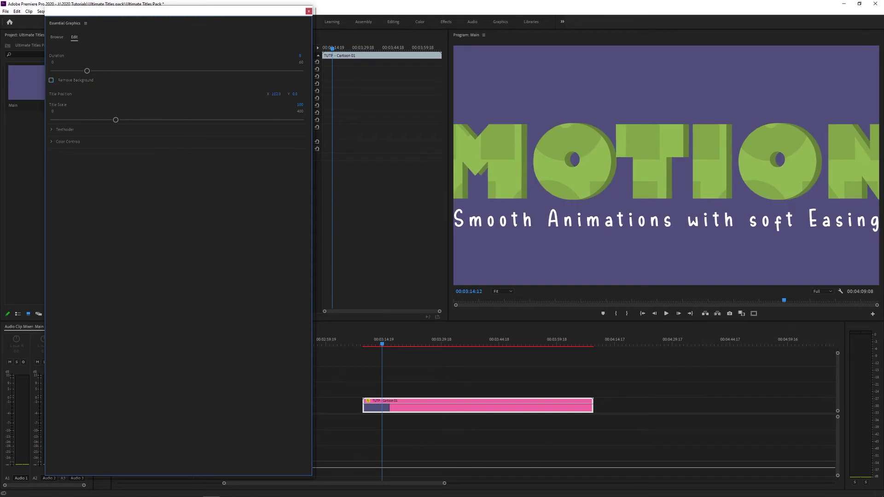
drag(276, 94, 279, 102)
drag(115, 121, 94, 121)
click(51, 129)
Step: Replace MOTION with the creator's name in all caps Gill Sans Ultra Bold, at a smaller size
click(79, 146)
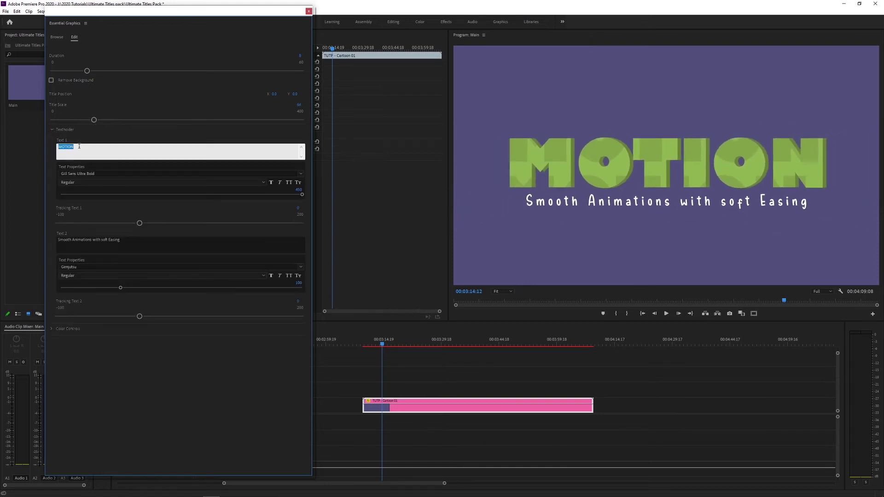
text(murray frost)
click(263, 190)
click(288, 183)
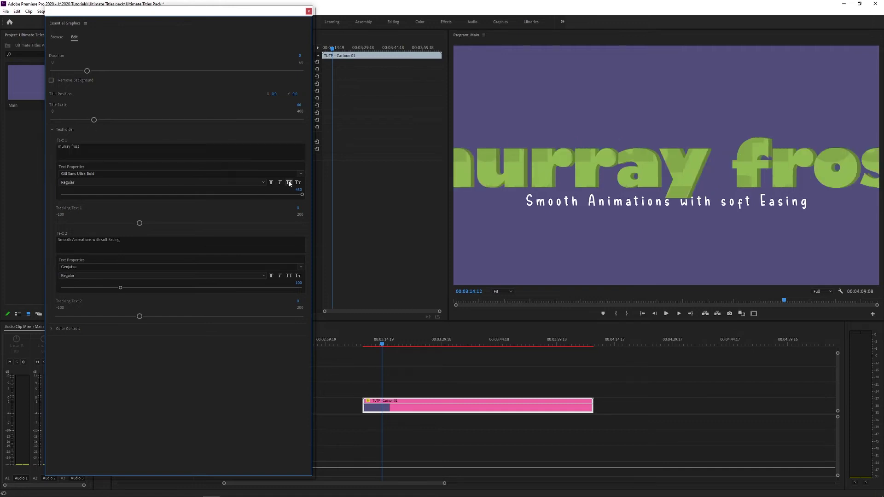
click(100, 173)
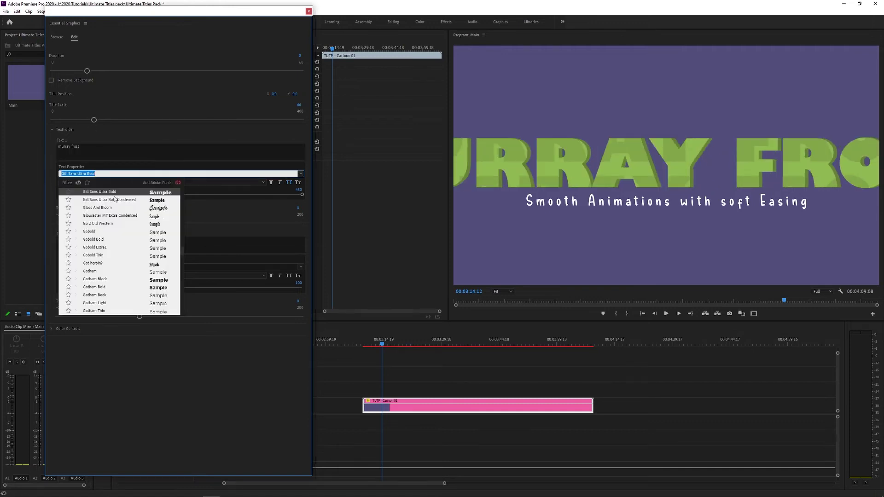
key(Escape)
drag(93, 119, 94, 120)
drag(303, 196, 202, 195)
Step: Change the subtitle to 'Editor, Filmmaker, VFX Atrist' at size 80 with wider tracking
click(57, 239)
key(ctrl+a)
key(BackSpace)
text(Editor, Filmmaker)
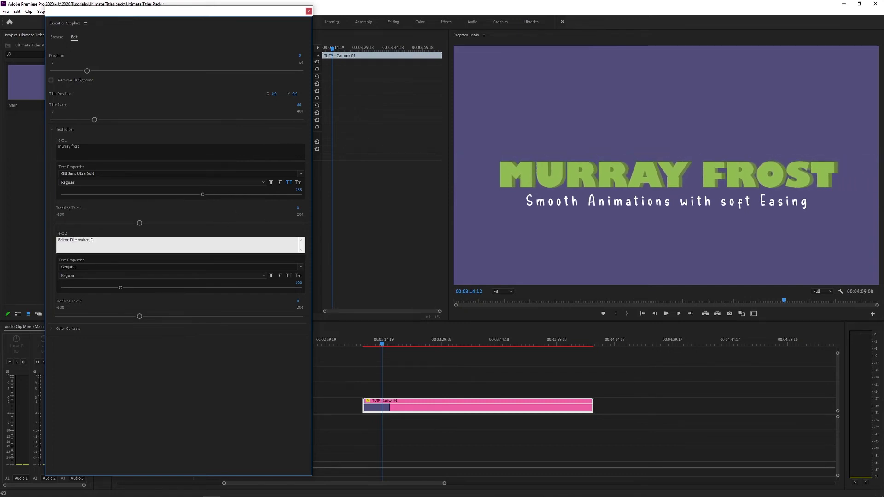
text(, VFX Atrist)
drag(120, 288, 109, 291)
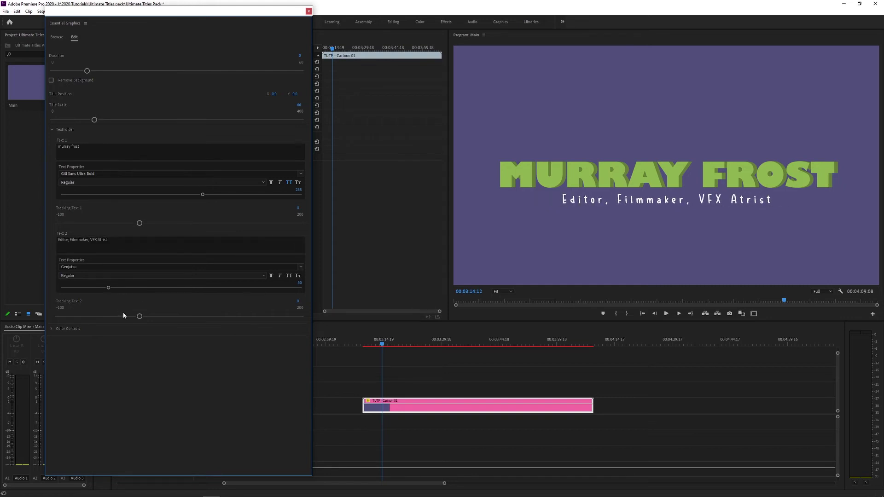
mouse_move(139, 318)
mouse_down()
mouse_move(187, 306)
mouse_move(137, 318)
mouse_up()
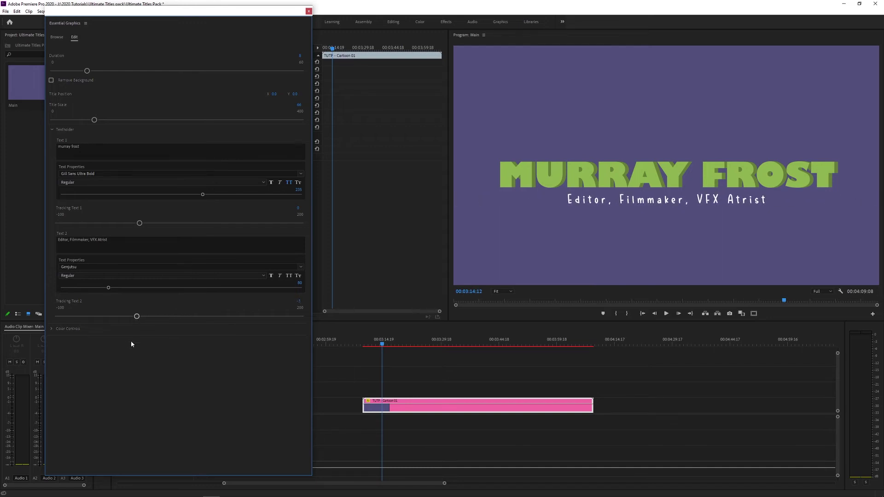
Step: Recolour the Cartoon title: Text 1 magenta, Text 2 green, and the background olive
click(51, 328)
click(61, 339)
drag(104, 98, 104, 102)
click(60, 351)
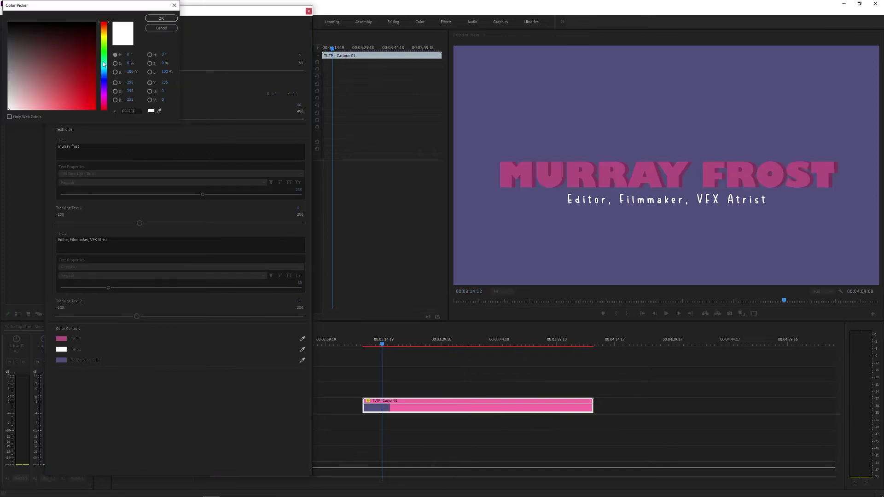
drag(103, 62, 103, 51)
click(76, 96)
key(Return)
click(60, 360)
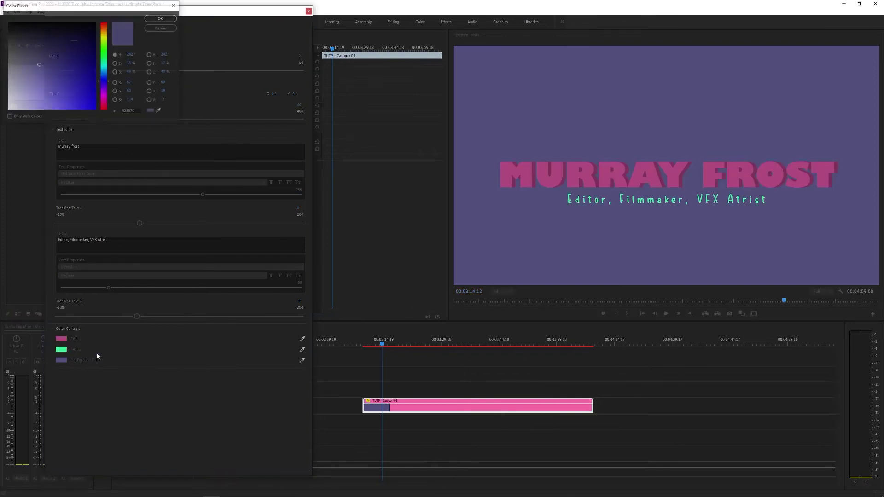
drag(105, 83, 105, 42)
key(Return)
Step: Play back the recoloured title from its start and save the project
scroll(562, 378, down, 5)
key(Up)
key(space)
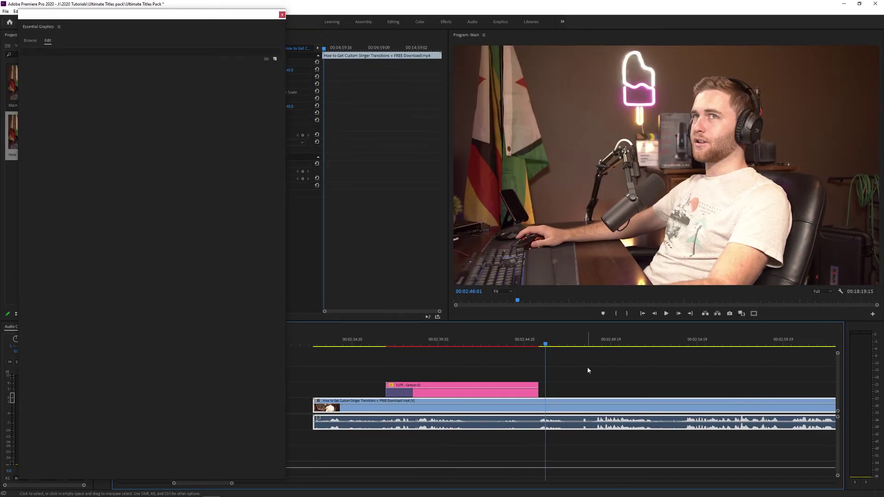
key(ctrl+s)
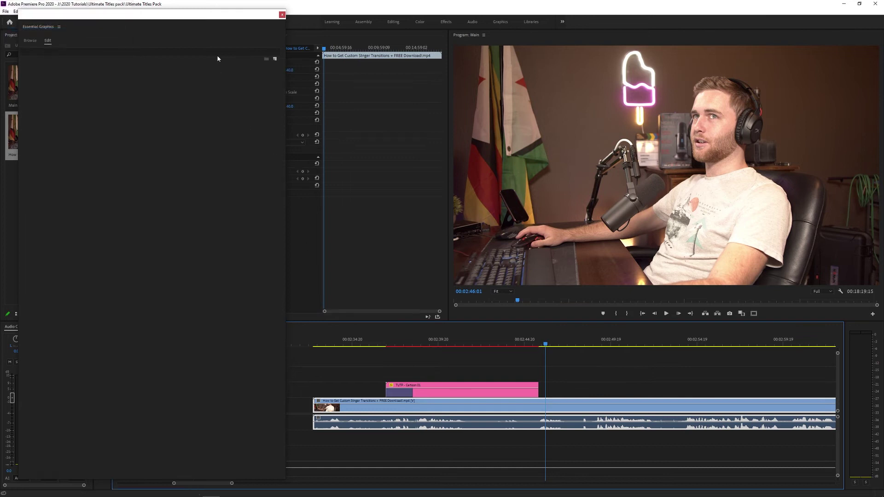
Step: Import TUTP - Modern 02 through 22 from the 01. Modern folder into the installed graphics templates
drag(192, 17, 226, 13)
click(63, 35)
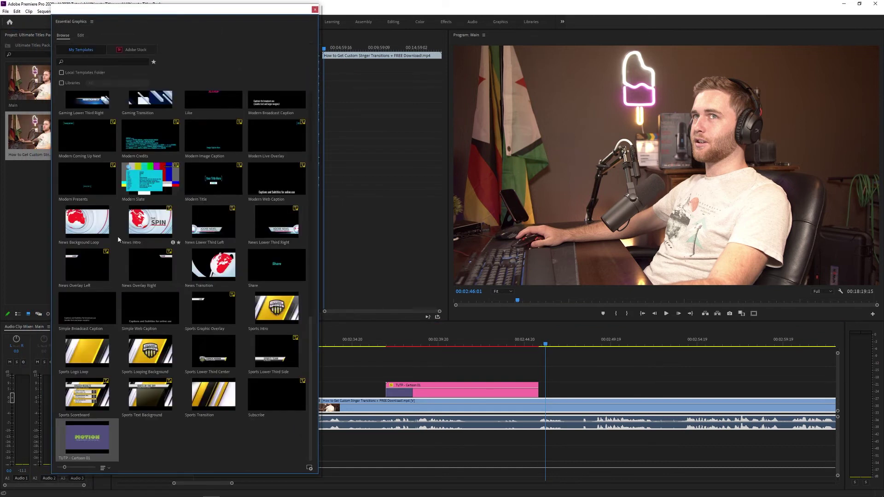
key(alt+Tab)
click(175, 77)
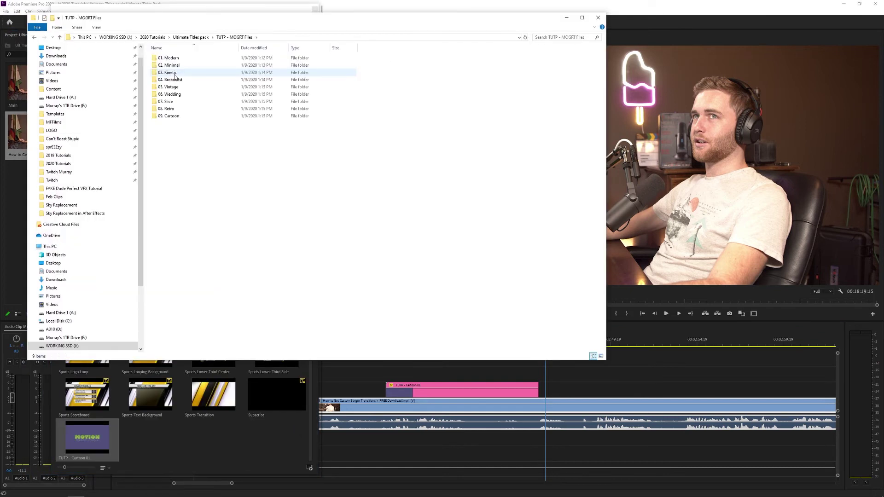
drag(193, 22, 499, 64)
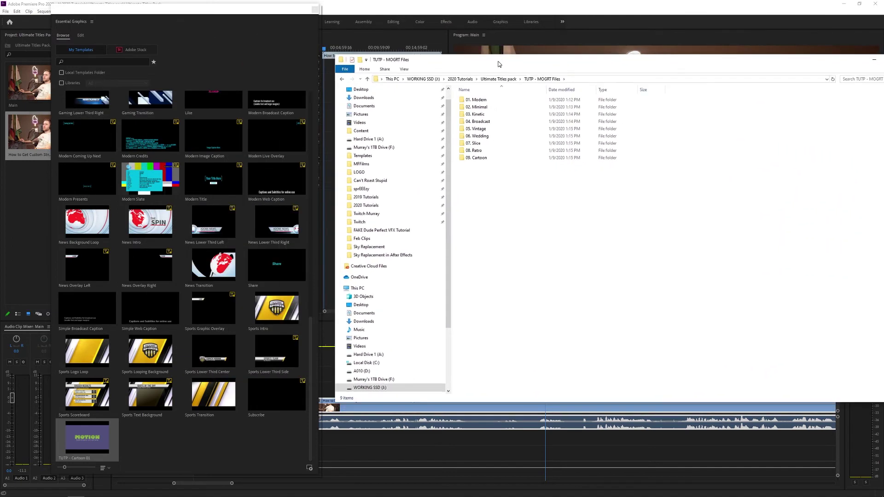
double_click(478, 100)
drag(479, 321, 172, 454)
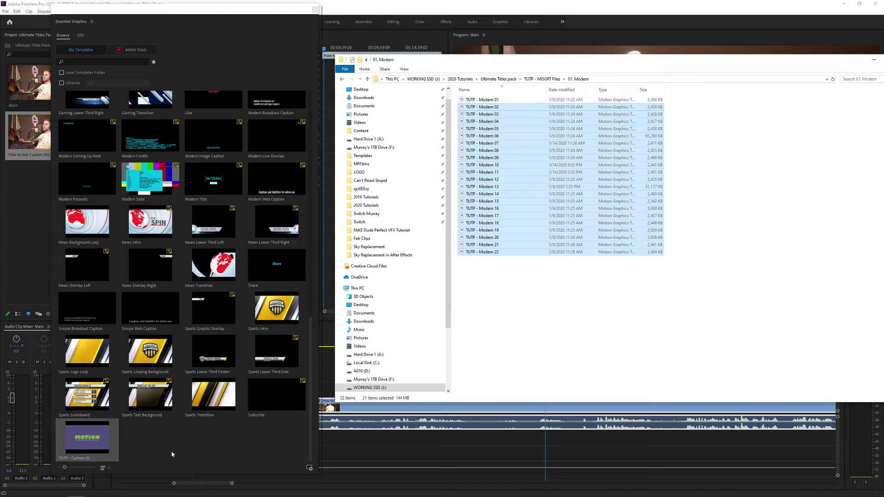
click(193, 424)
scroll(278, 369, down, 5)
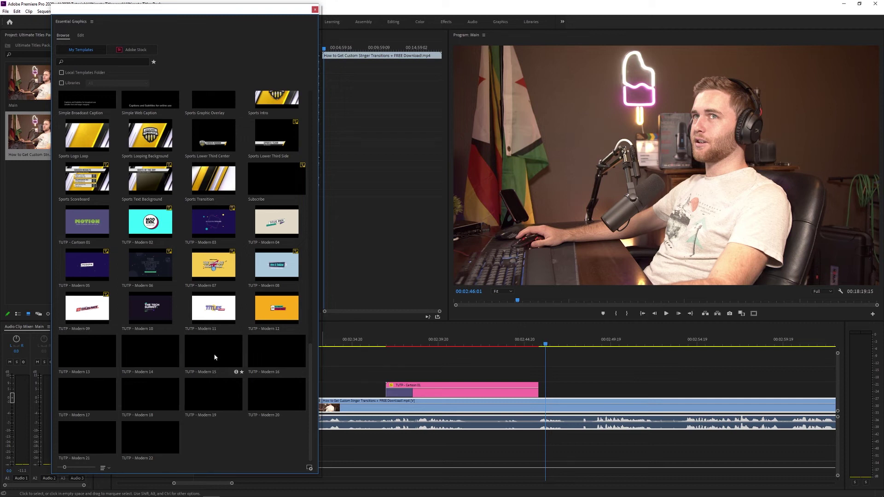
Step: Import all templates from the 02. Minimal folder into the installed graphics templates
click(109, 490)
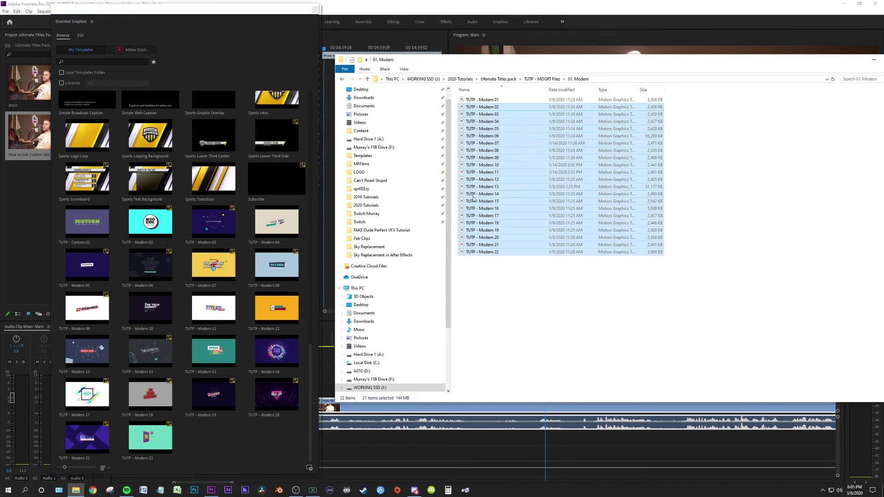
click(542, 79)
double_click(482, 107)
key(ctrl+a)
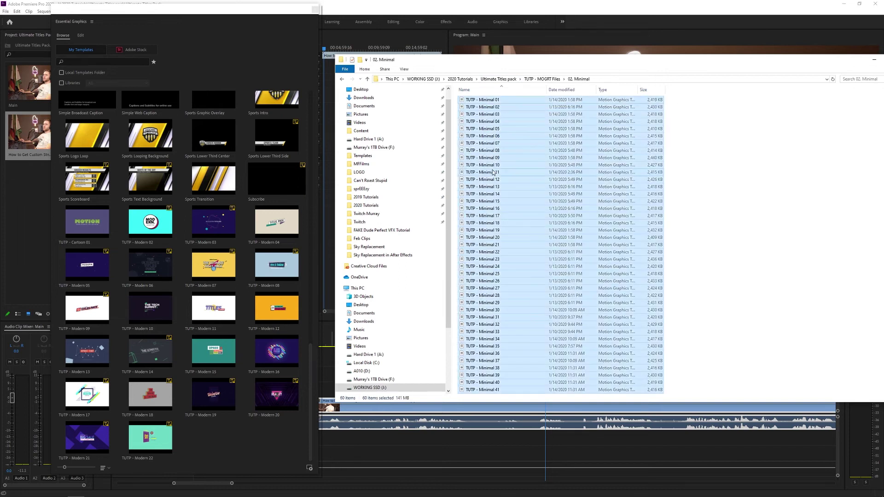
drag(494, 172, 265, 447)
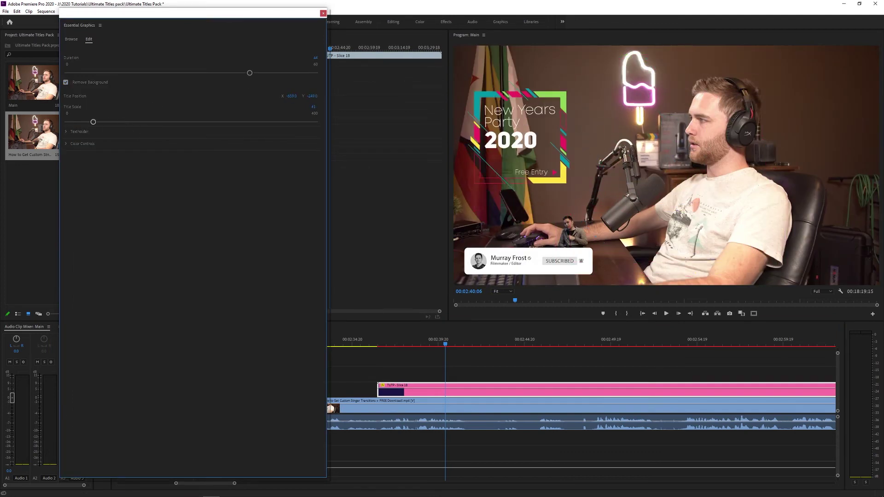
Step: Set the Slice title's top line to 'murrayffilms.com' and second line to 'great transitions!' with wider tracking
click(66, 132)
click(193, 153)
text(murrayffilms.com)
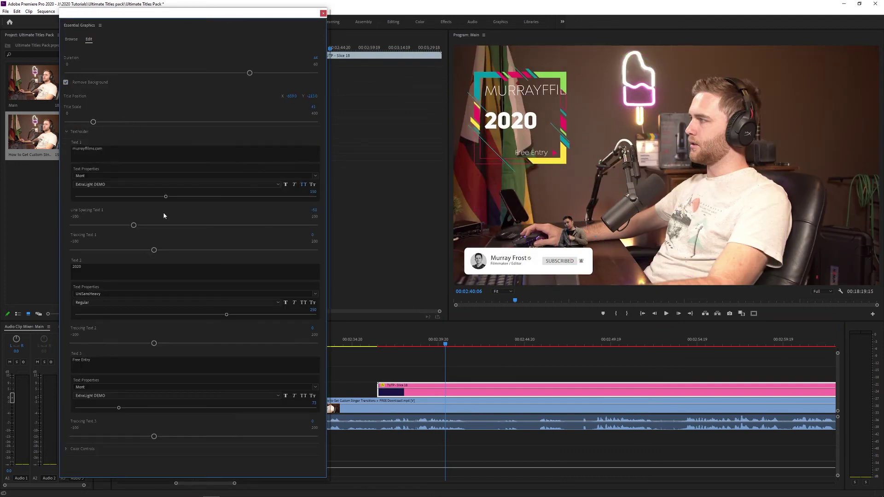
click(74, 267)
text(great transitions!)
click(237, 312)
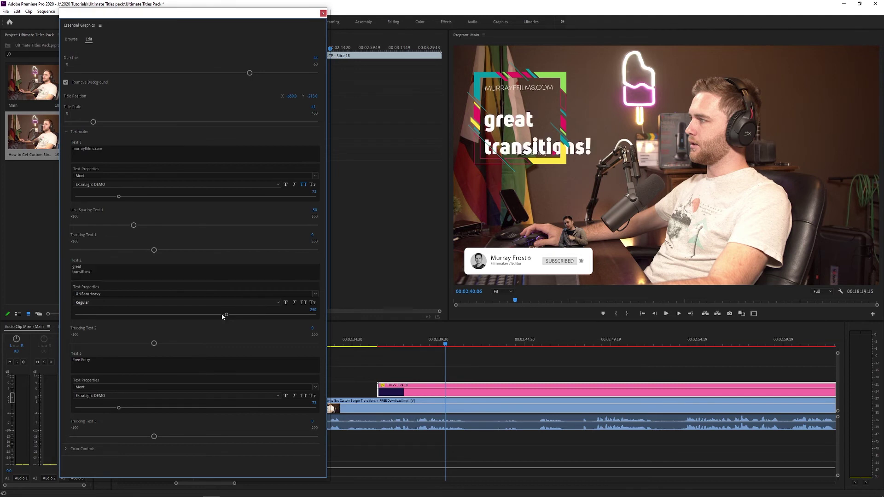
drag(145, 345, 152, 343)
Step: Replace the Free Entry line with 'Get Them Now' and play back the Slice title
click(102, 359)
text(Get The)
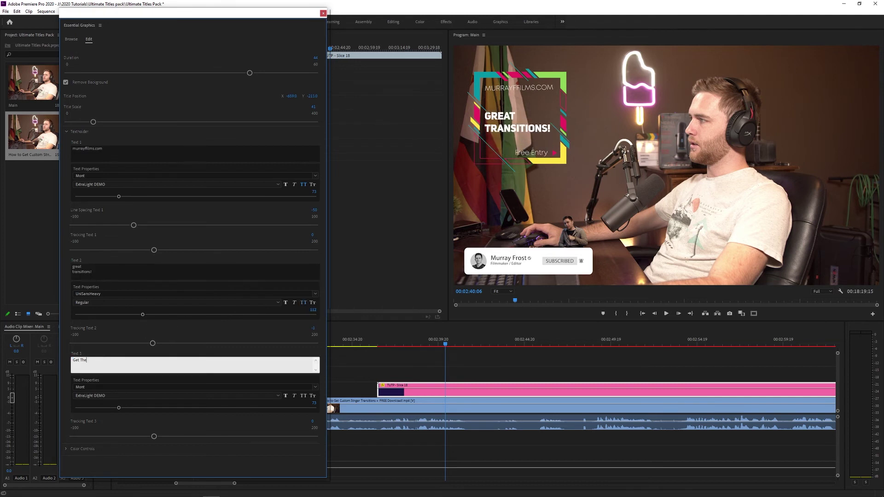
text(m Now)
click(375, 345)
key(space)
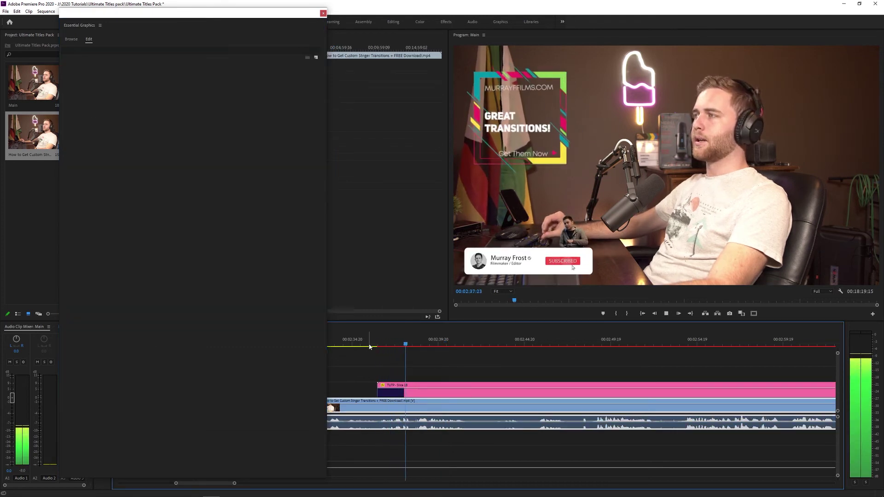